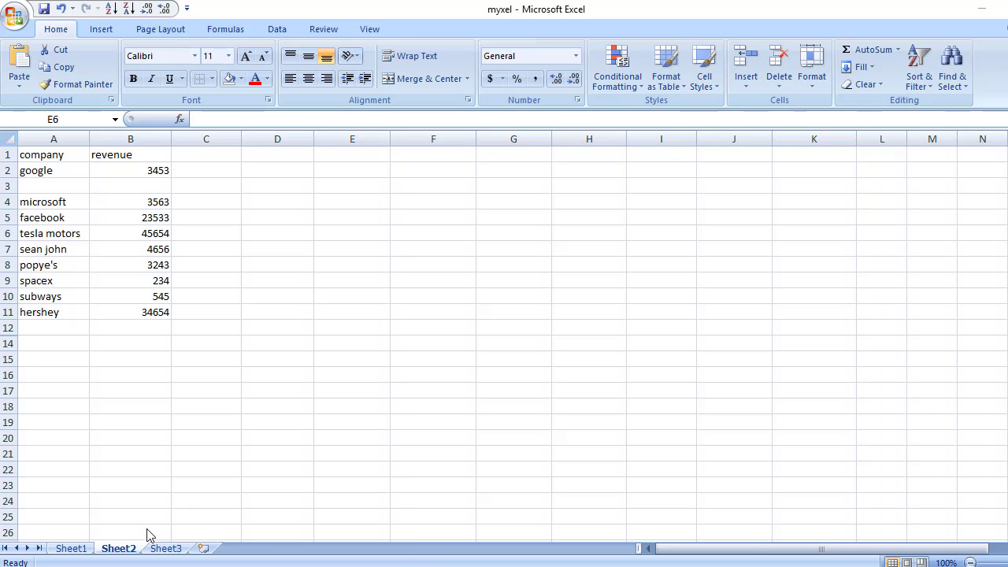
# - Review the shortcut list on Sheet3 and return to Sheet2's table, selecting its first and last company cells, A1 and A11
pyautogui.click(166, 548)
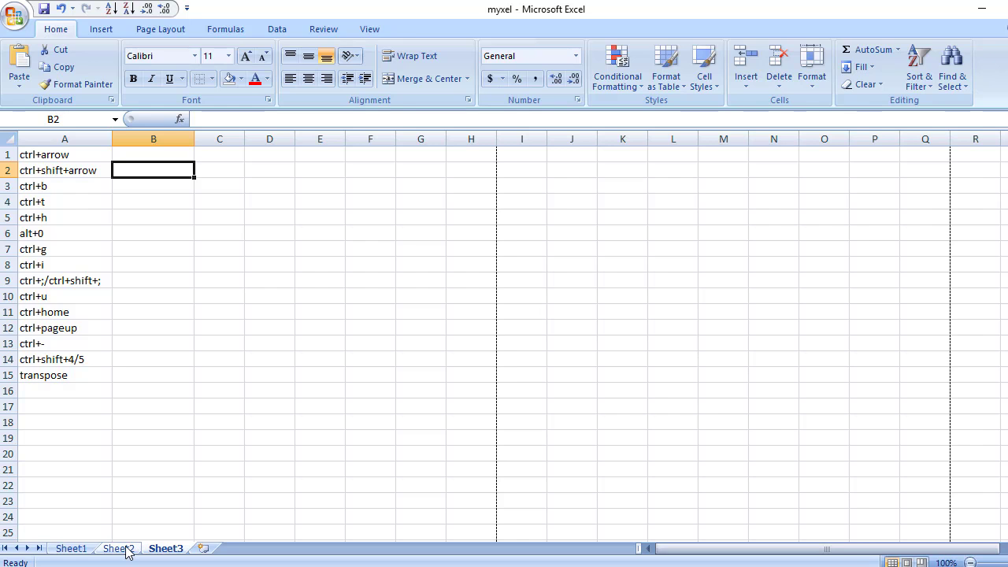
pyautogui.click(118, 548)
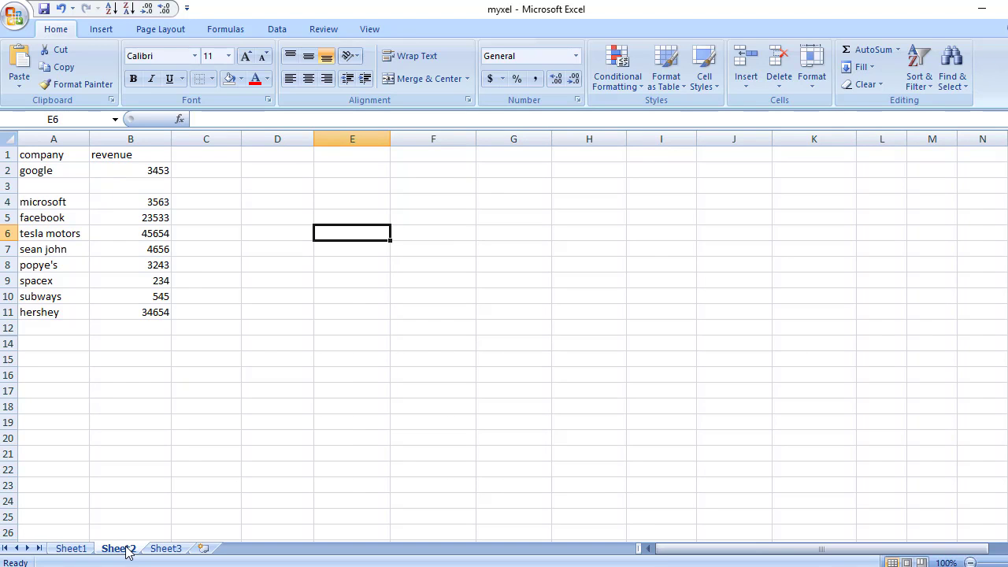
pyautogui.click(50, 151)
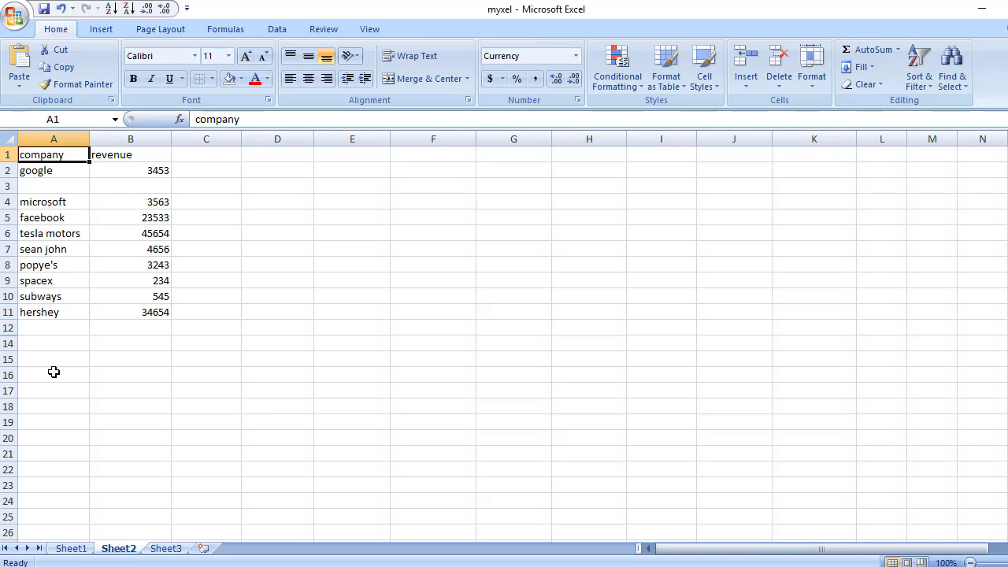
pyautogui.click(47, 315)
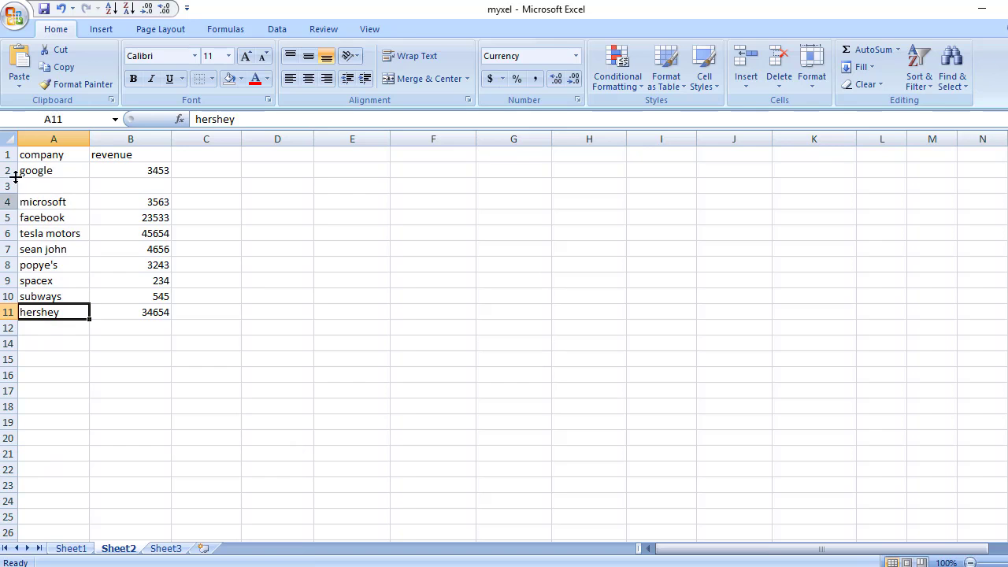
# - Jump from the company header in A1 down to the last entry in A11 and back up to A1
pyautogui.click(71, 155)
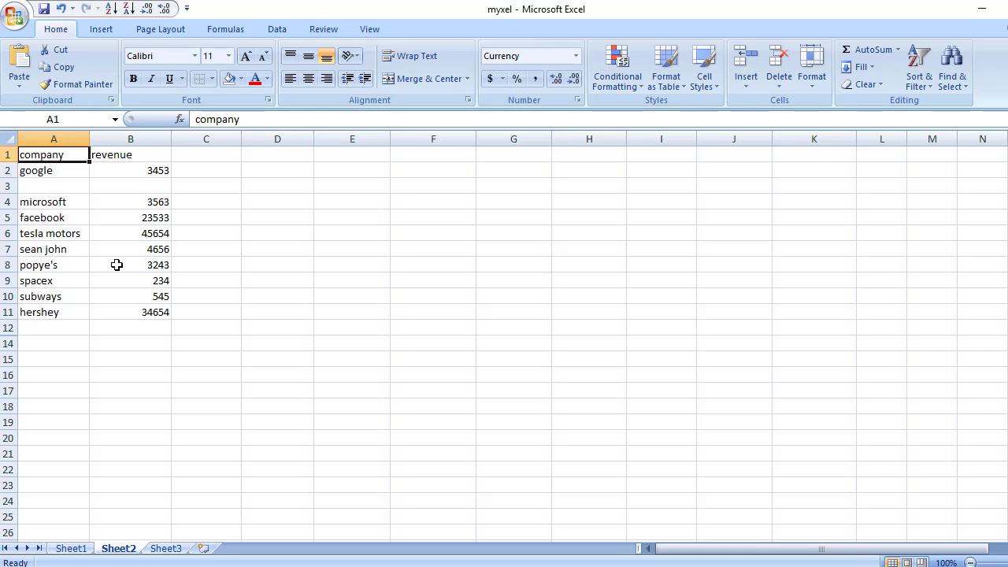
pyautogui.press('Down')
pyautogui.hotkey('ctrl', 'Down')
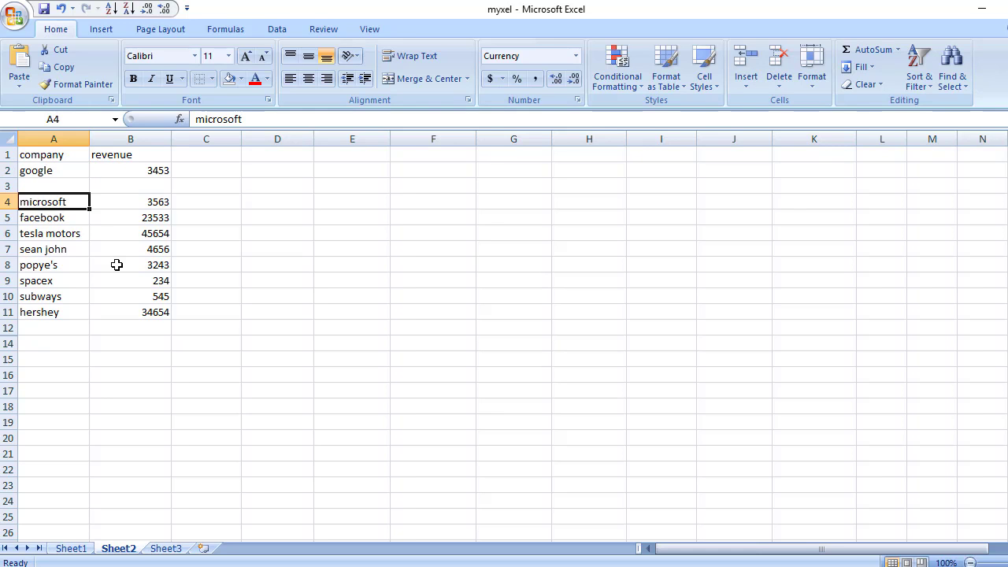
pyautogui.hotkey('ctrl', 'Down')
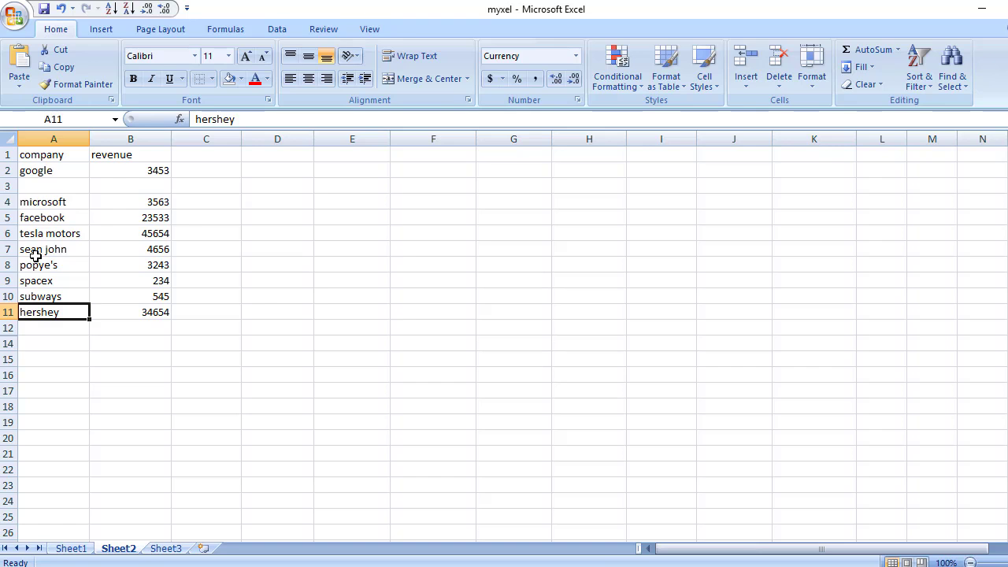
pyautogui.hotkey('ctrl', 'Up')
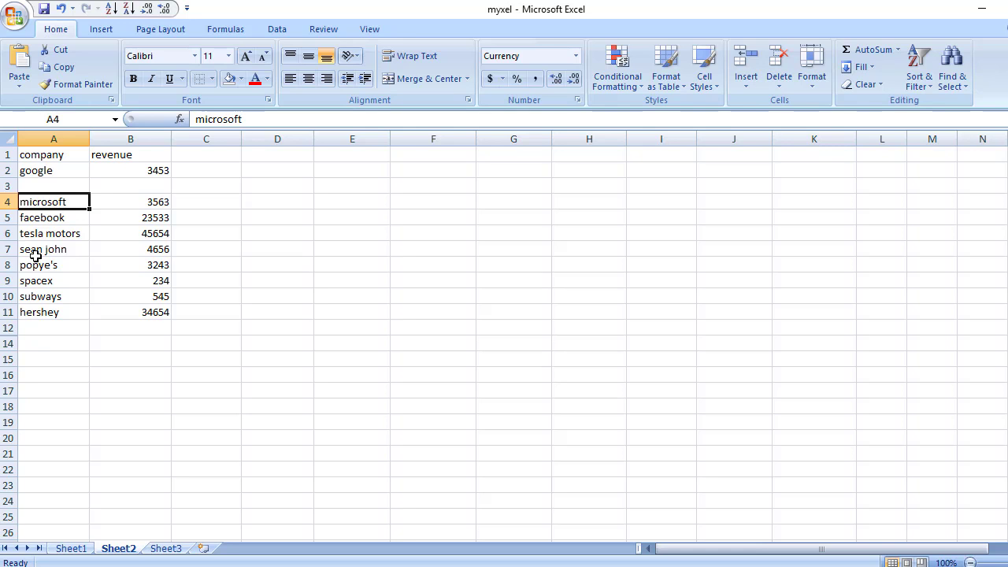
pyautogui.press('Up')
pyautogui.press('Up')
pyautogui.press('Up')
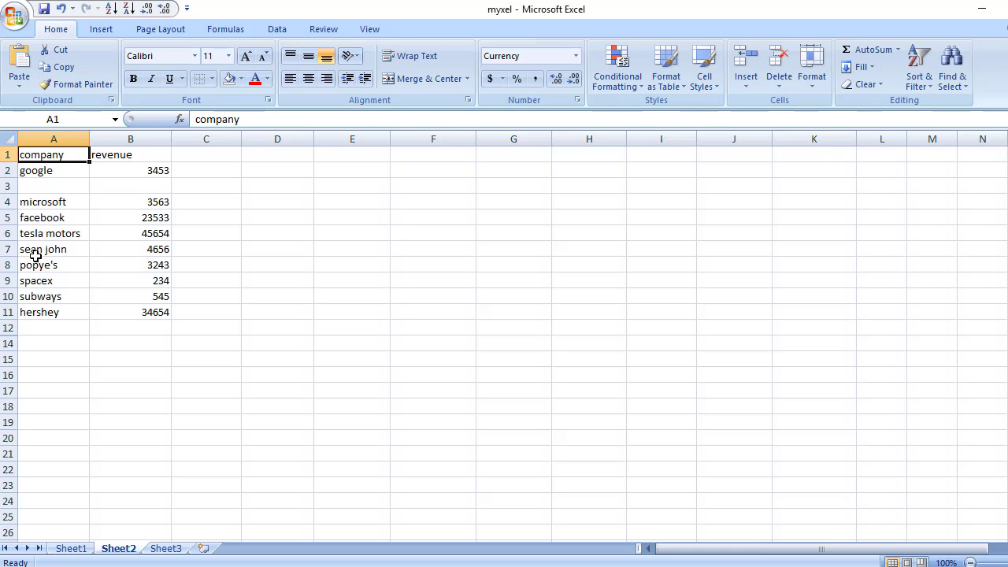
# - Check the shortcut list on Sheet3 and select the full table A1:B11 on Sheet2, extending the selection from the company header
pyautogui.click(175, 553)
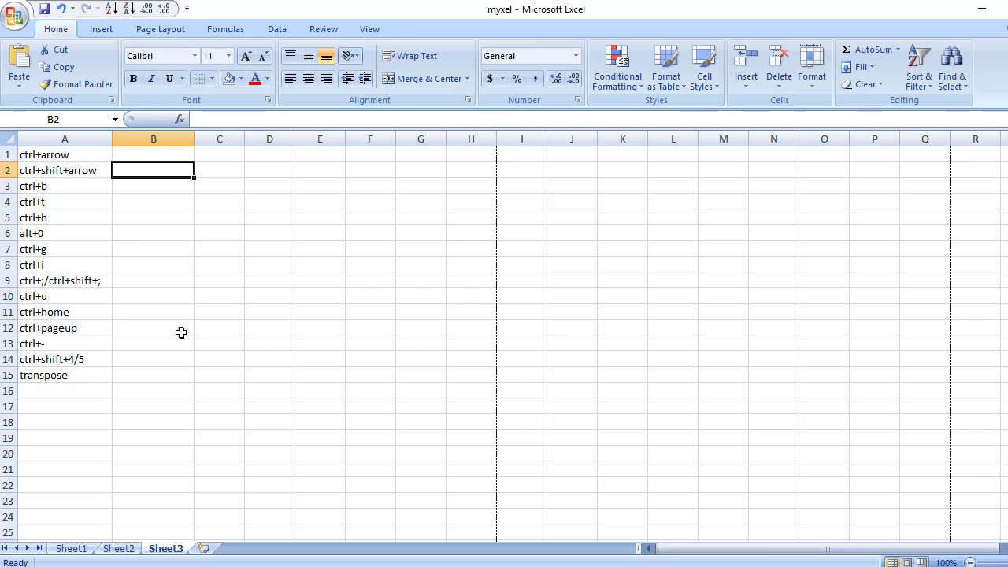
pyautogui.click(119, 548)
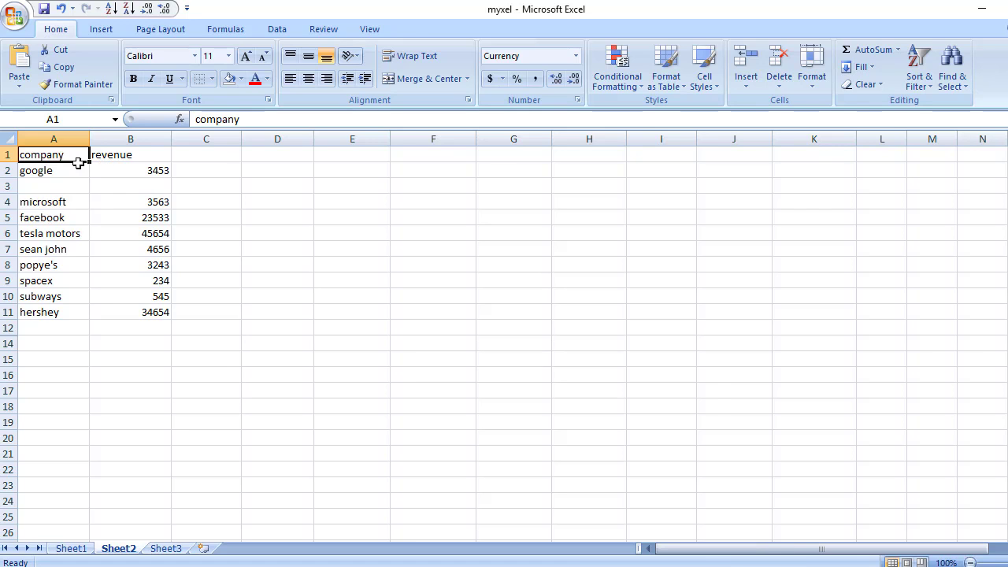
pyautogui.moveTo(79, 162); pyautogui.dragTo(149, 294)
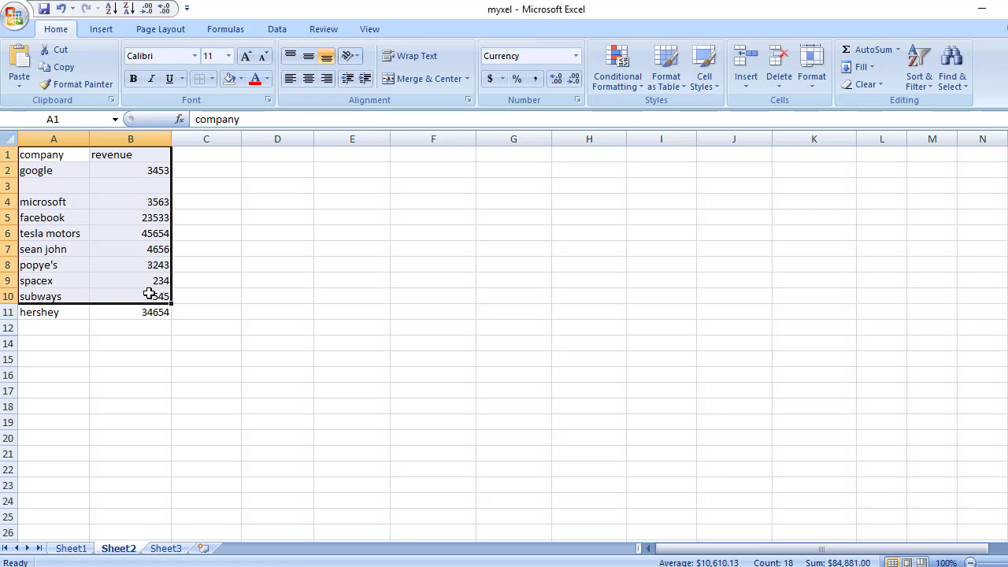
pyautogui.click(61, 156)
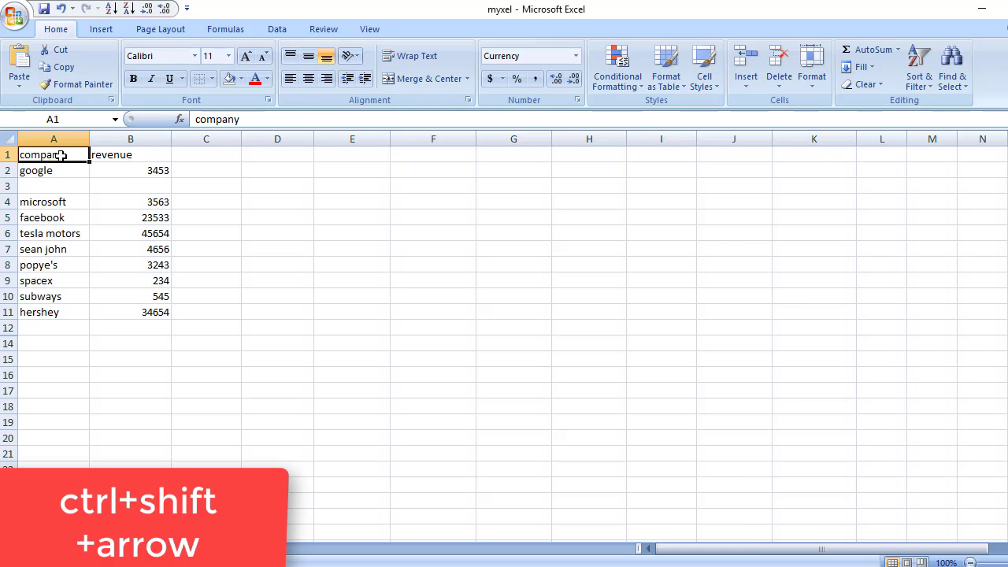
pyautogui.hotkey('ctrl', 'shift', 'Right')
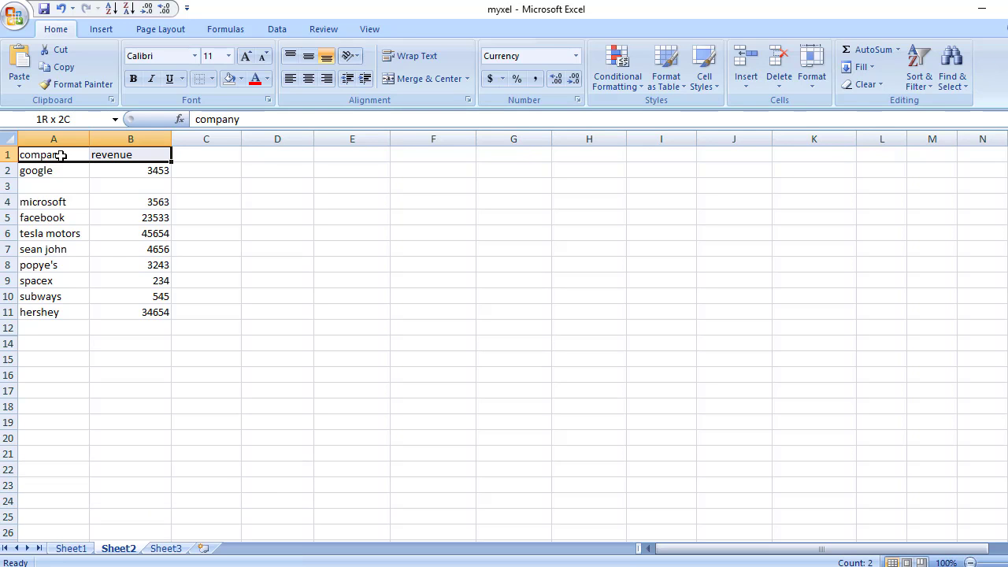
pyautogui.hotkey('ctrl', 'shift', 'Down')
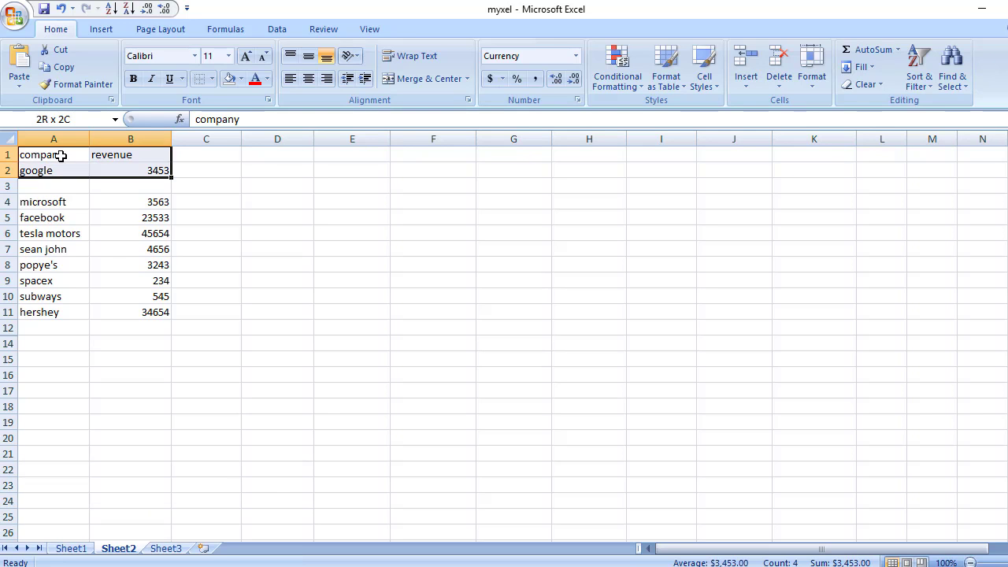
pyautogui.hotkey('ctrl', 'shift', 'Down')
pyautogui.hotkey('ctrl', 'shift', 'Down')
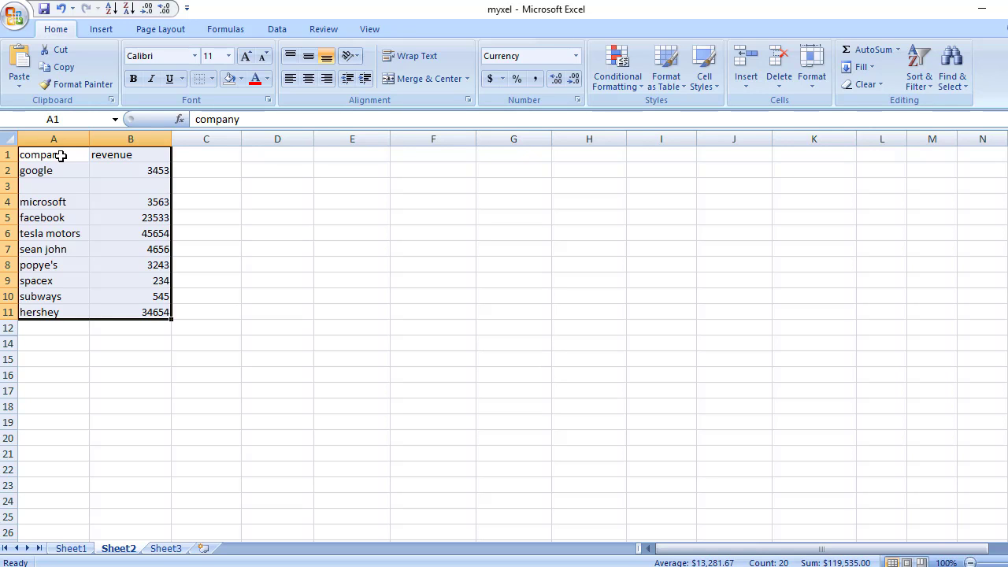
# - Check the shortcut list on Sheet3 and make the company and revenue headers in A1:B1 of Sheet2 bold
pyautogui.click(169, 550)
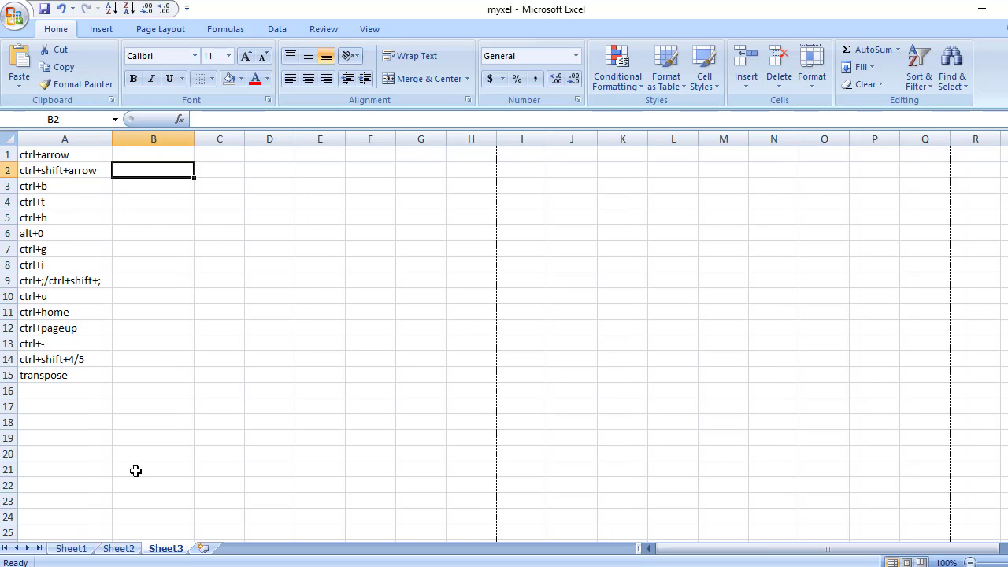
pyautogui.click(119, 549)
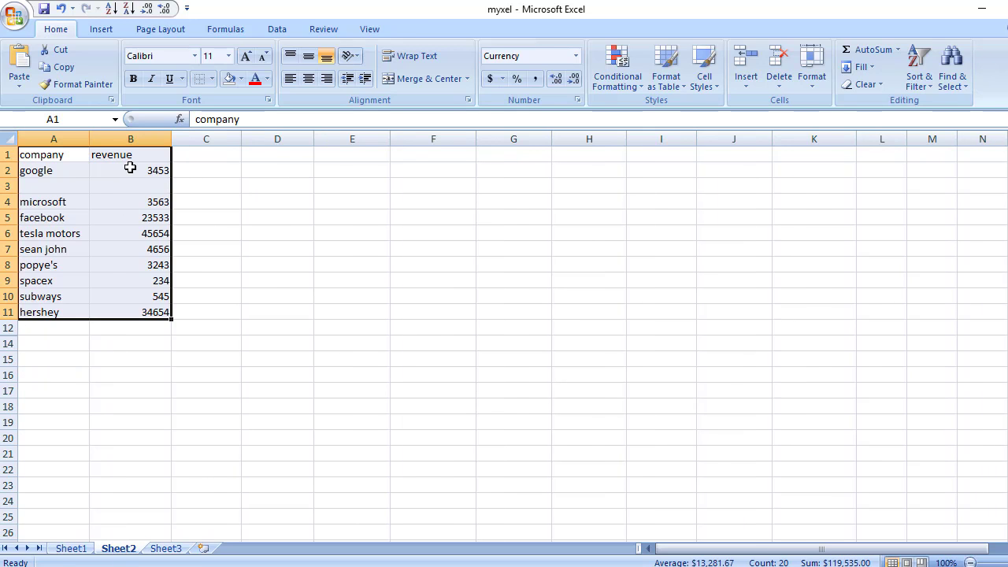
pyautogui.click(73, 157)
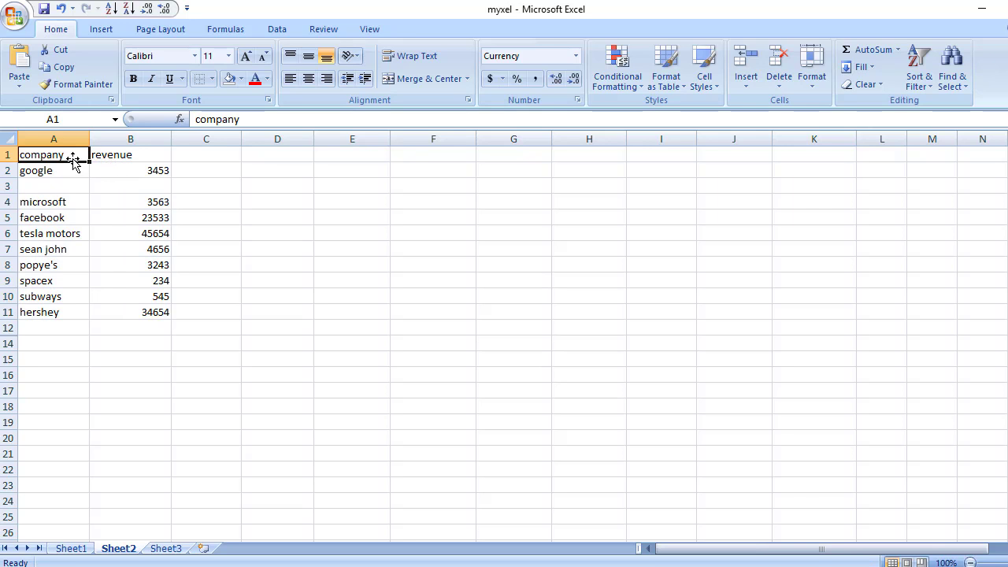
pyautogui.click(126, 154)
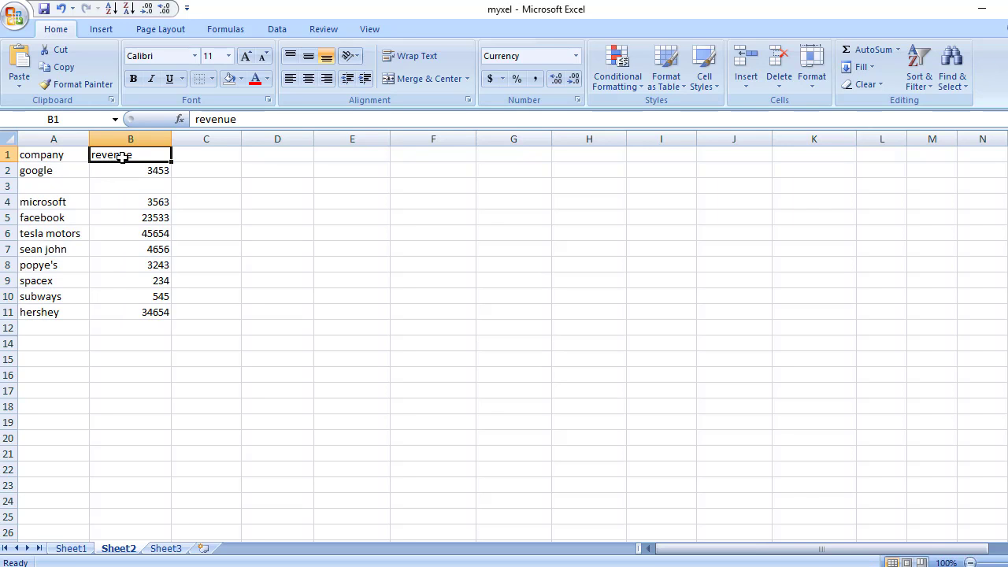
pyautogui.click(71, 157)
pyautogui.hotkey('ctrl', 'b')
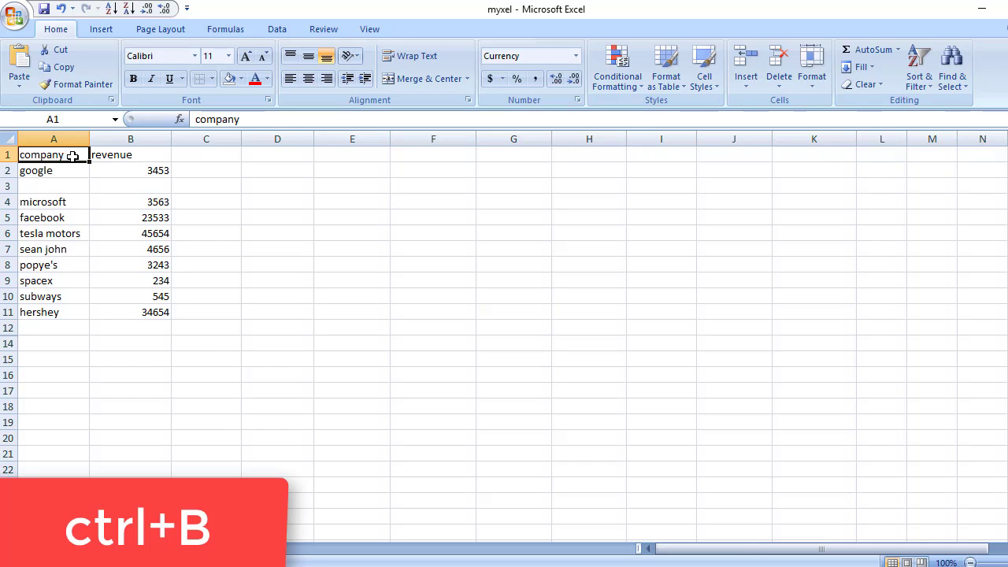
pyautogui.click(115, 157)
pyautogui.click(63, 155)
pyautogui.click(102, 156)
pyautogui.click(52, 160)
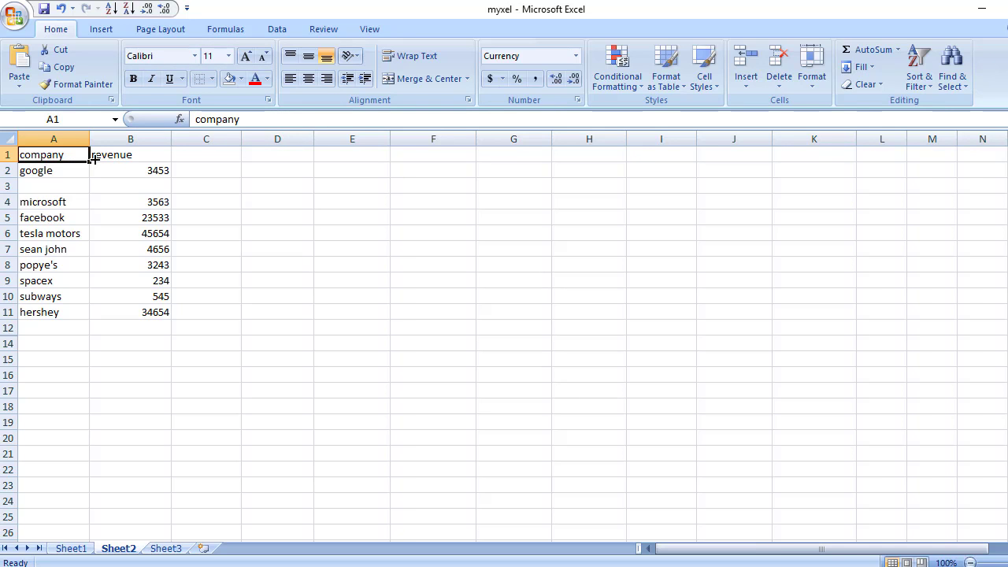
pyautogui.moveTo(94, 159); pyautogui.dragTo(94, 159)
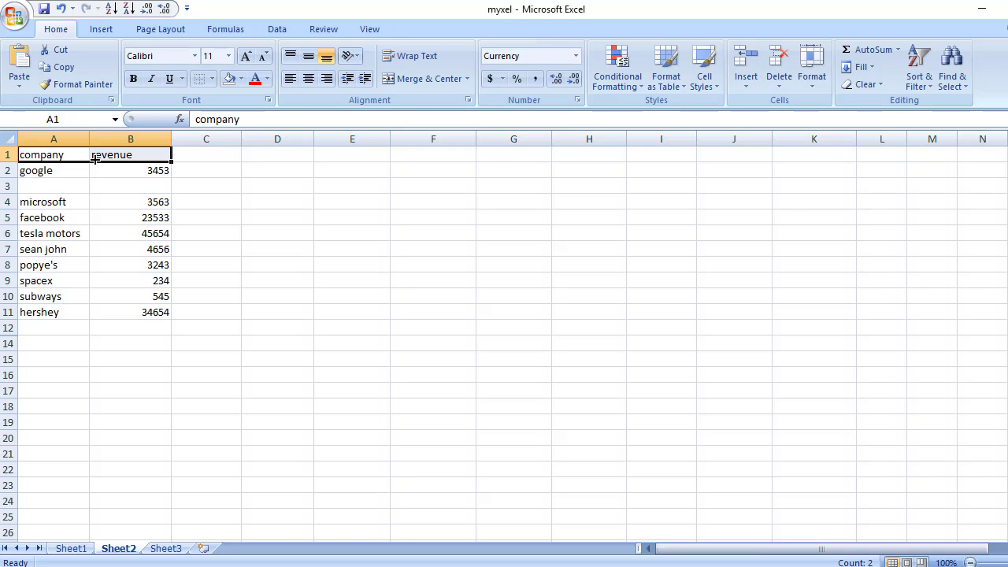
pyautogui.hotkey('ctrl', 'b')
pyautogui.click(130, 169)
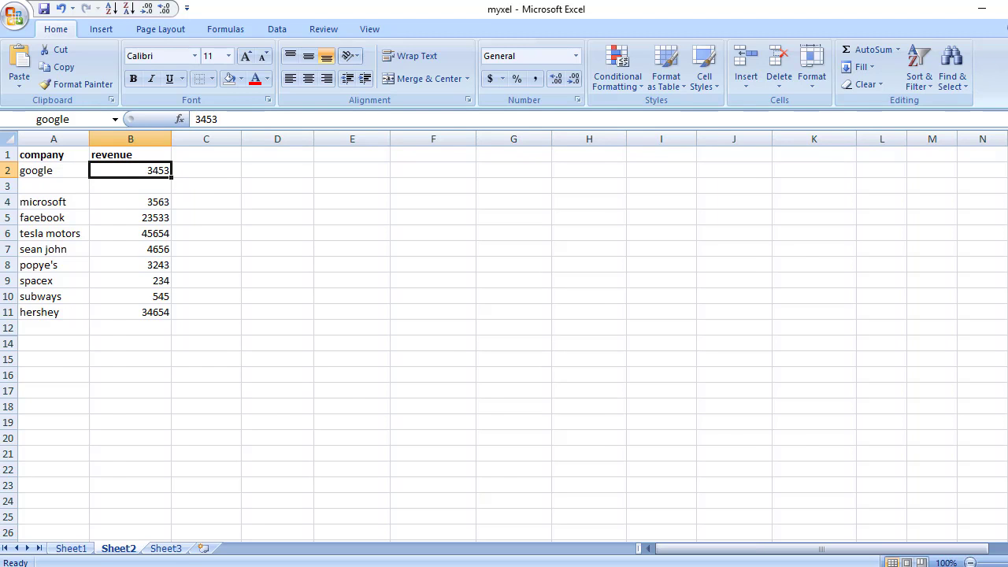
# - Search Sheet2 for the next occurrence of "facebook" with Find and Replace, and close the dialog
pyautogui.click(171, 548)
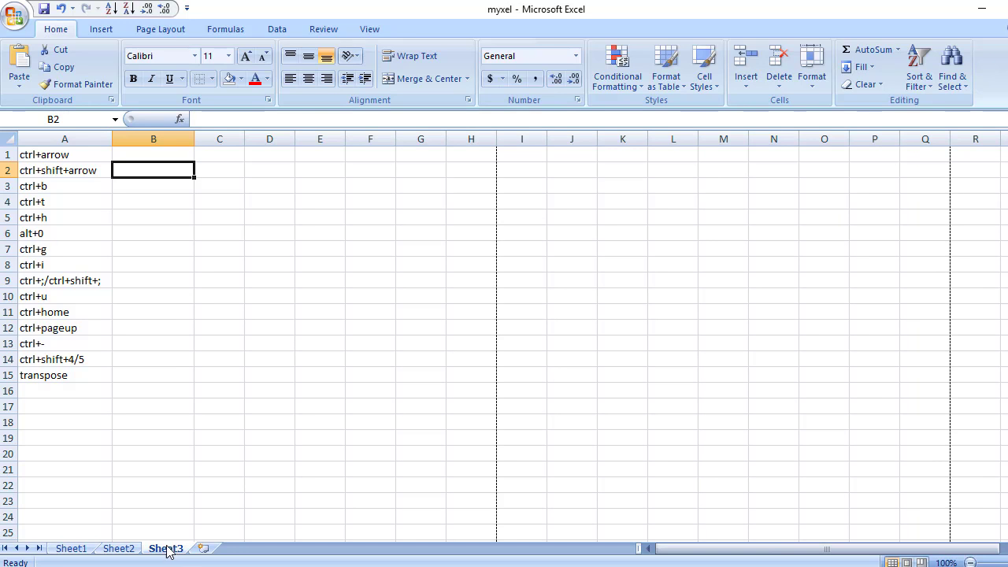
pyautogui.click(118, 548)
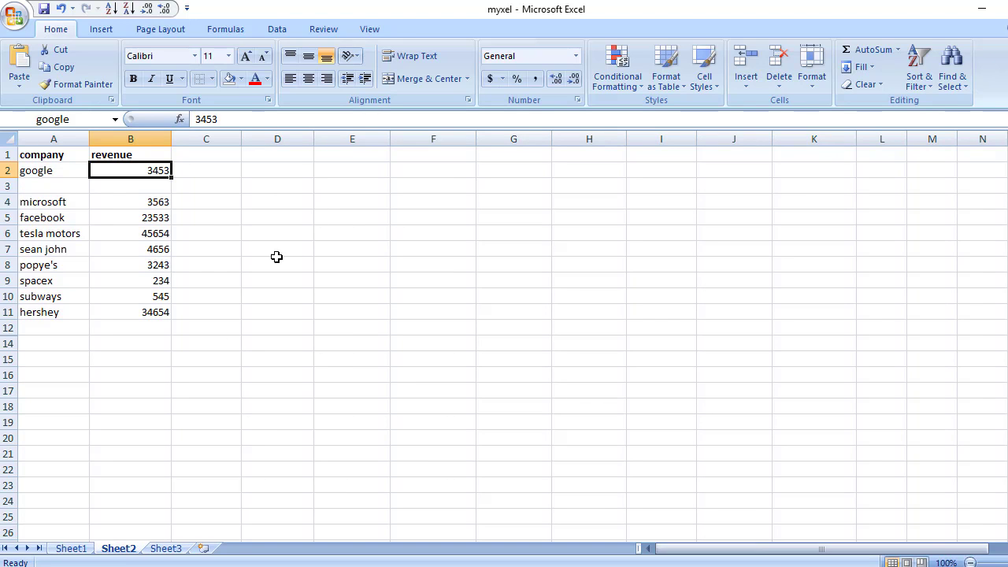
pyautogui.click(346, 184)
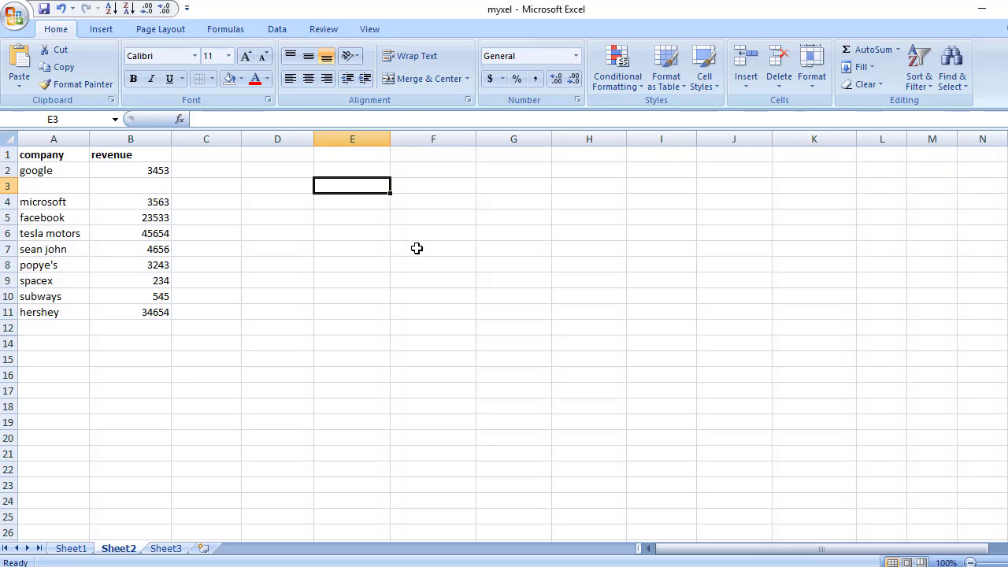
pyautogui.hotkey('ctrl', 'h')
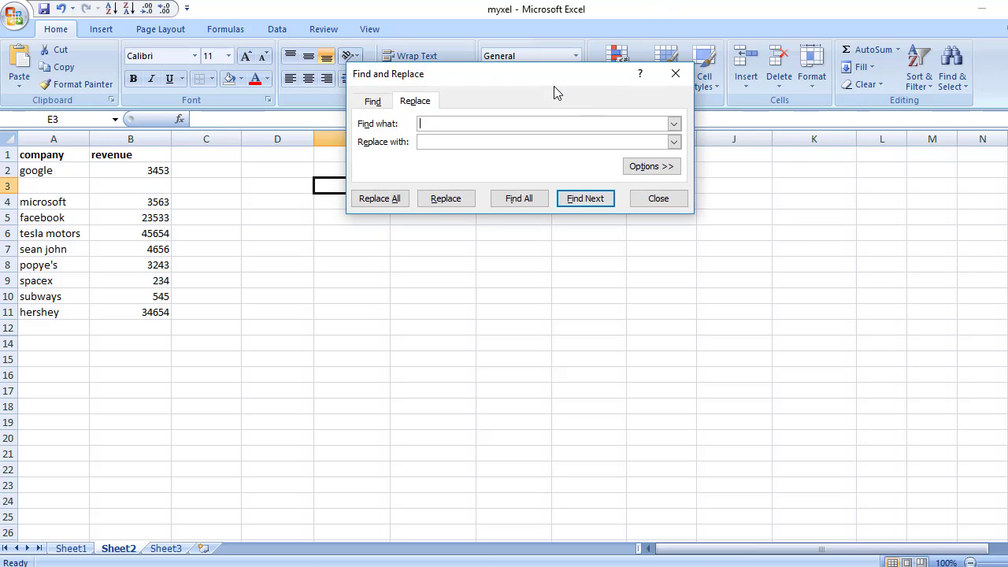
pyautogui.moveTo(564, 77); pyautogui.dragTo(651, 105)
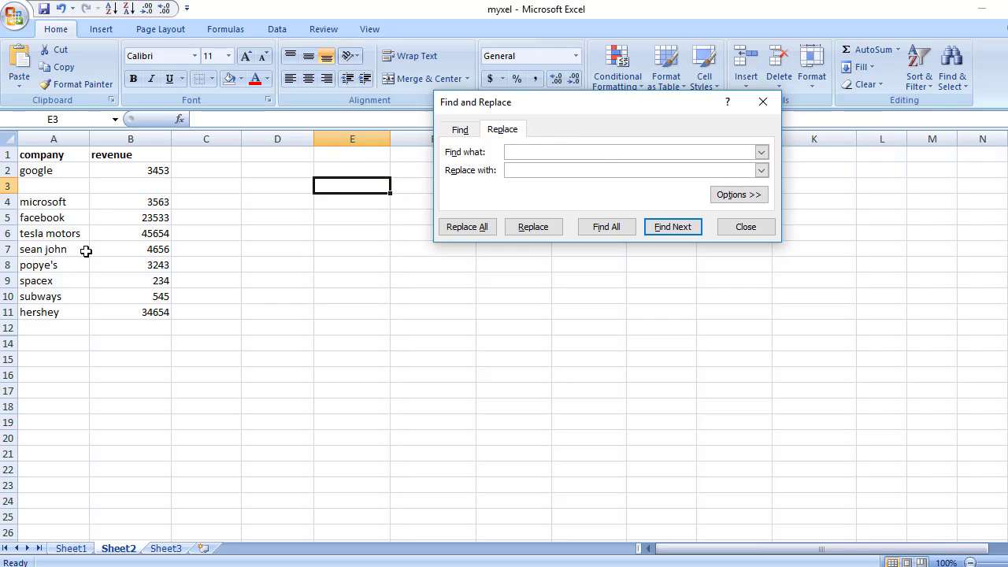
pyautogui.write('facebook')
pyautogui.click(463, 131)
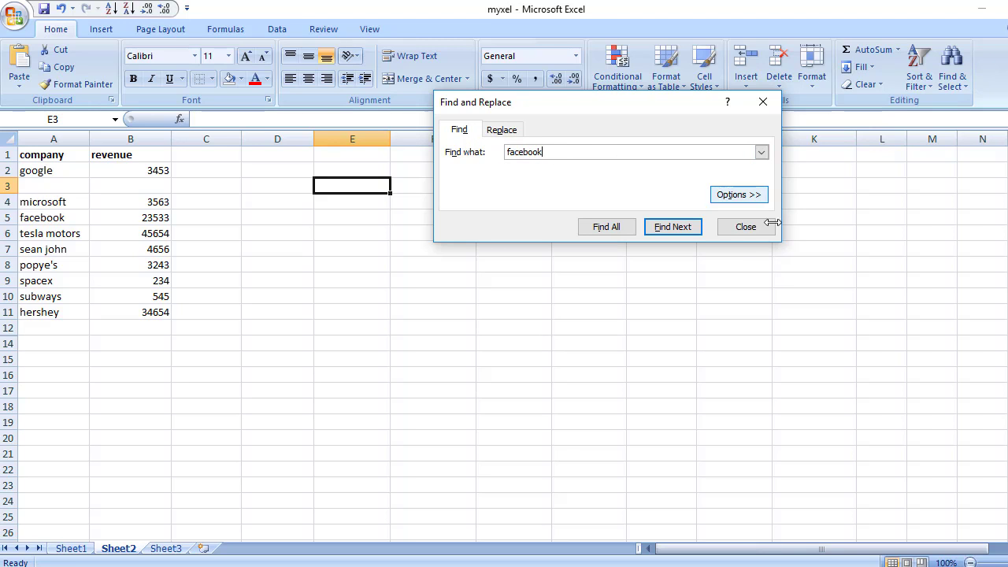
pyautogui.click(680, 230)
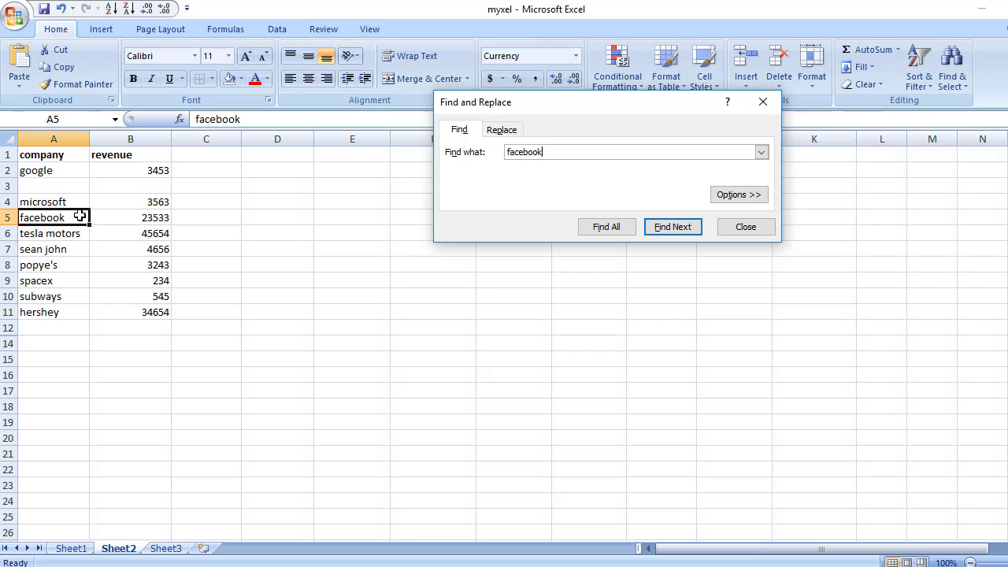
pyautogui.press('Escape')
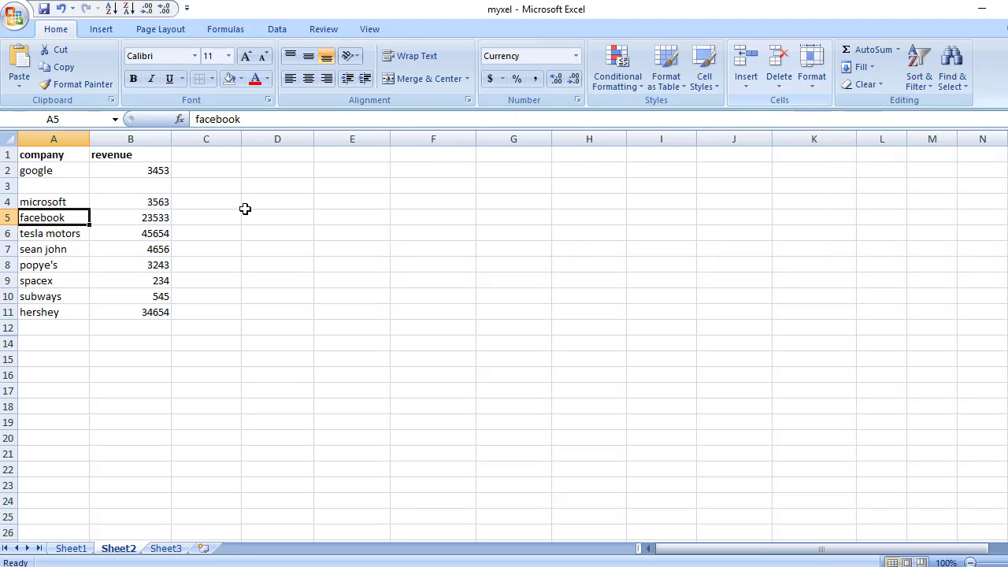
# - Check the shortcut list on Sheet3 and select company cell A7 on Sheet2
pyautogui.click(166, 548)
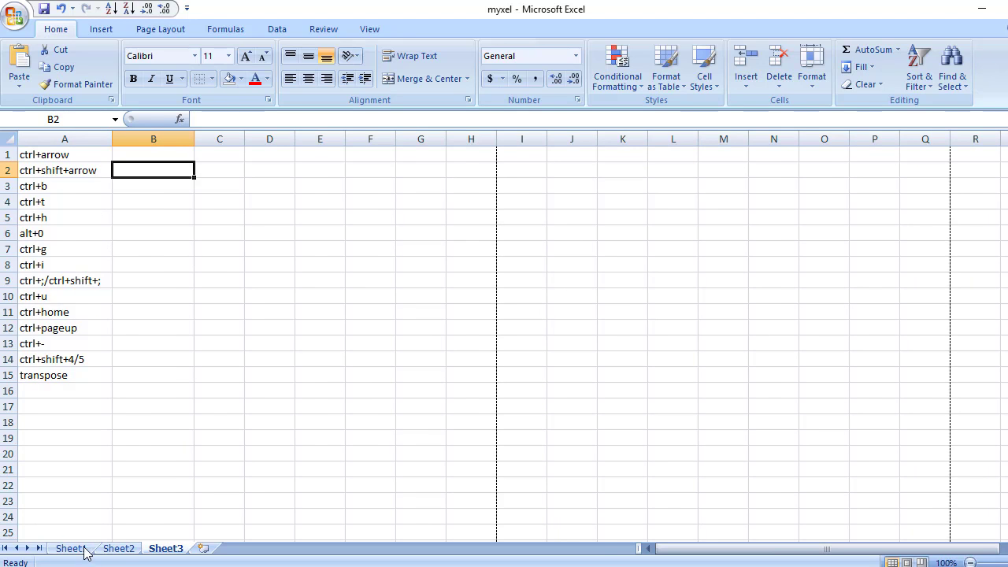
pyautogui.click(119, 549)
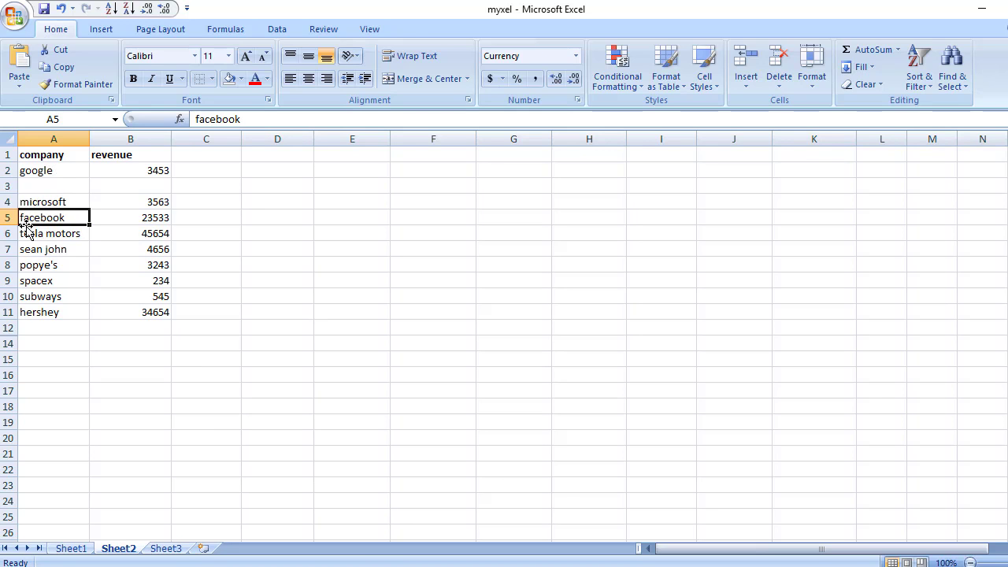
pyautogui.click(57, 250)
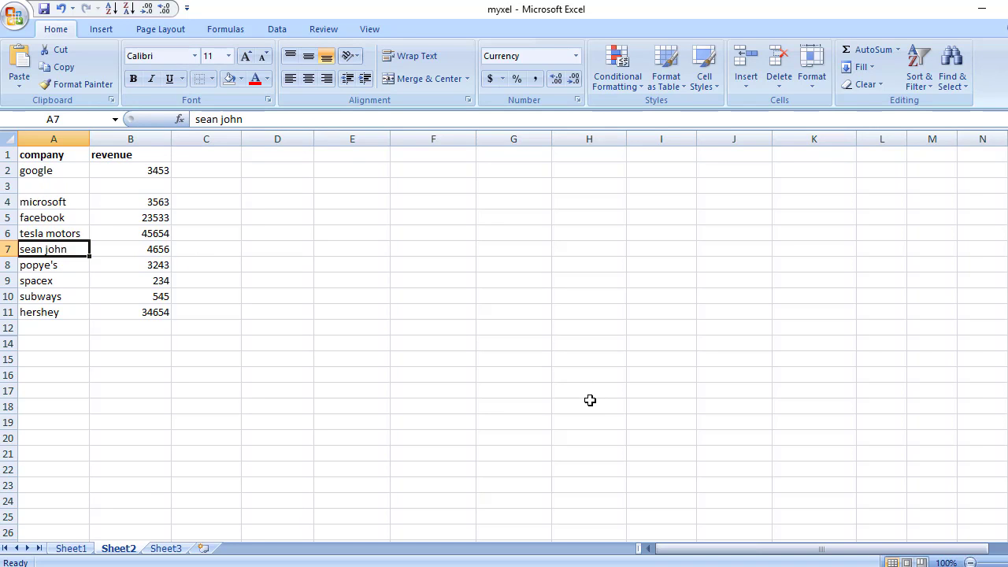
# - Italicize company cell A7 on Sheet2 and check the shortcut list on Sheet3
pyautogui.hotkey('ctrl', 'i')
pyautogui.click(169, 549)
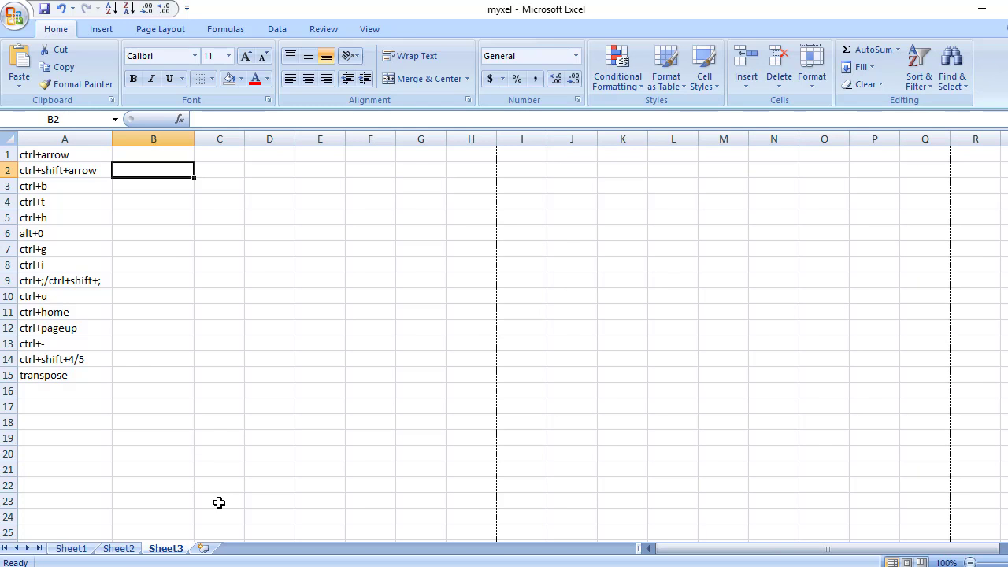
pyautogui.click(134, 549)
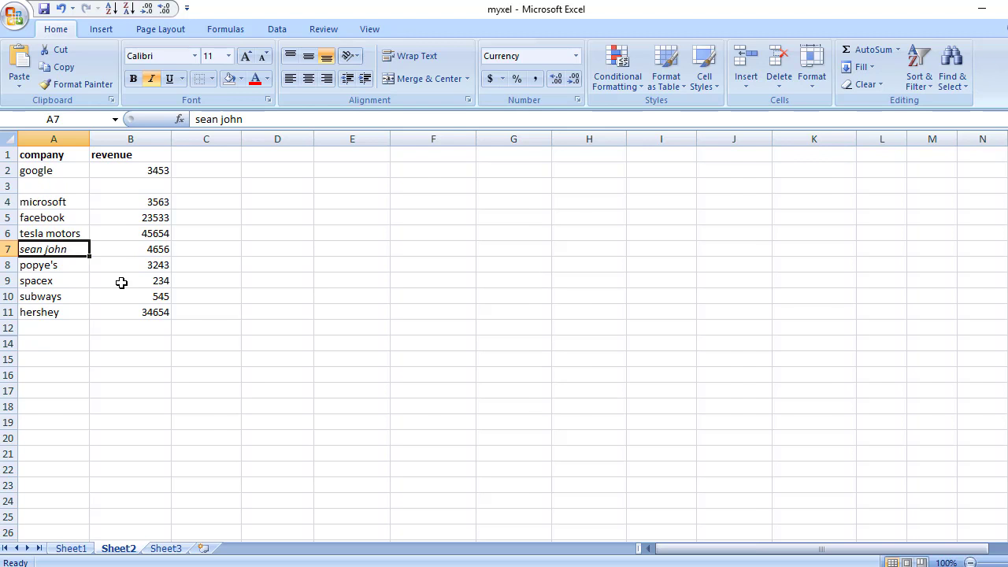
# - Switch from Sheet2 to Sheet1 and back, and check the shortcut list on Sheet3
pyautogui.hotkey('ctrl', 'pageup')
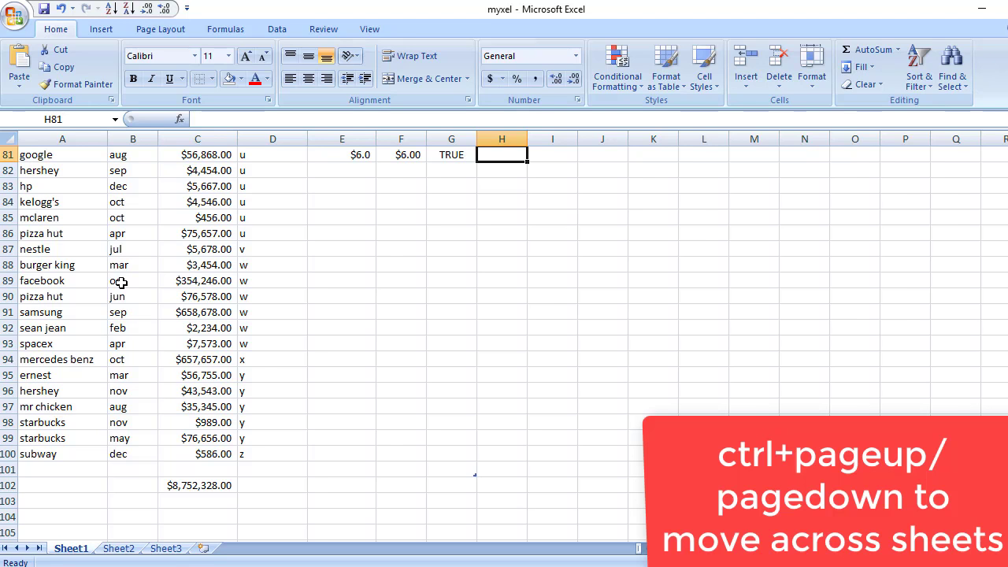
pyautogui.hotkey('ctrl', 'pagedown')
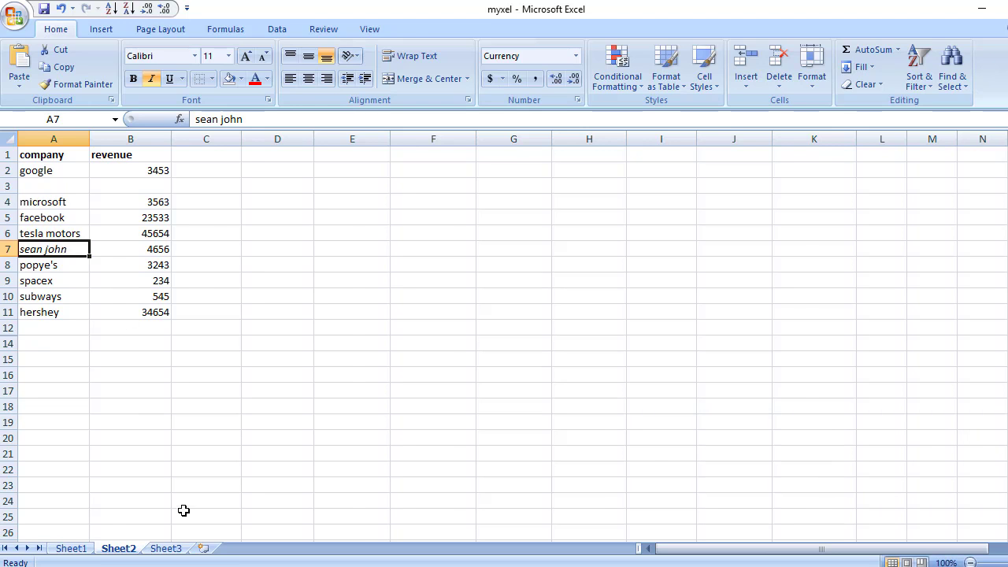
pyautogui.click(161, 549)
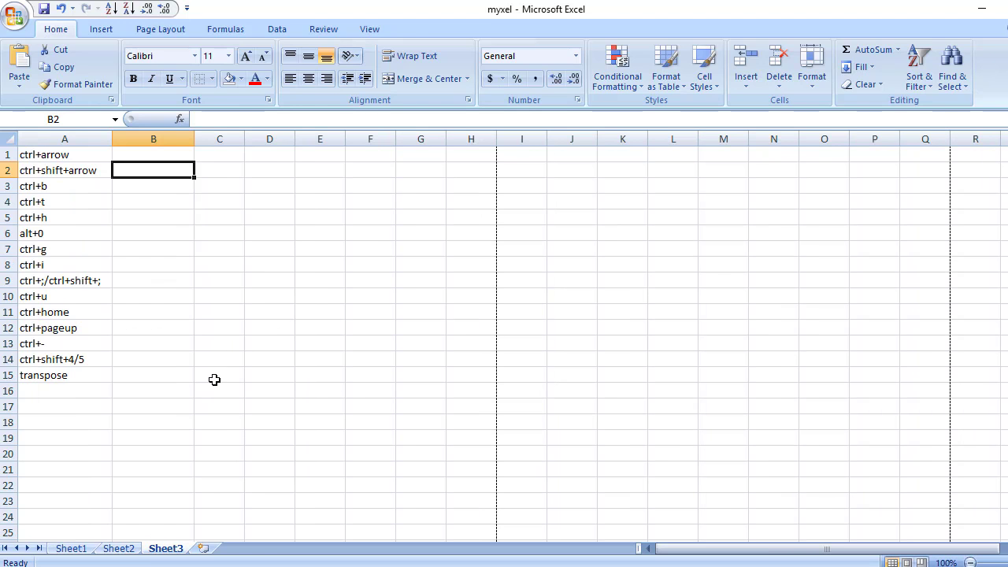
pyautogui.click(119, 549)
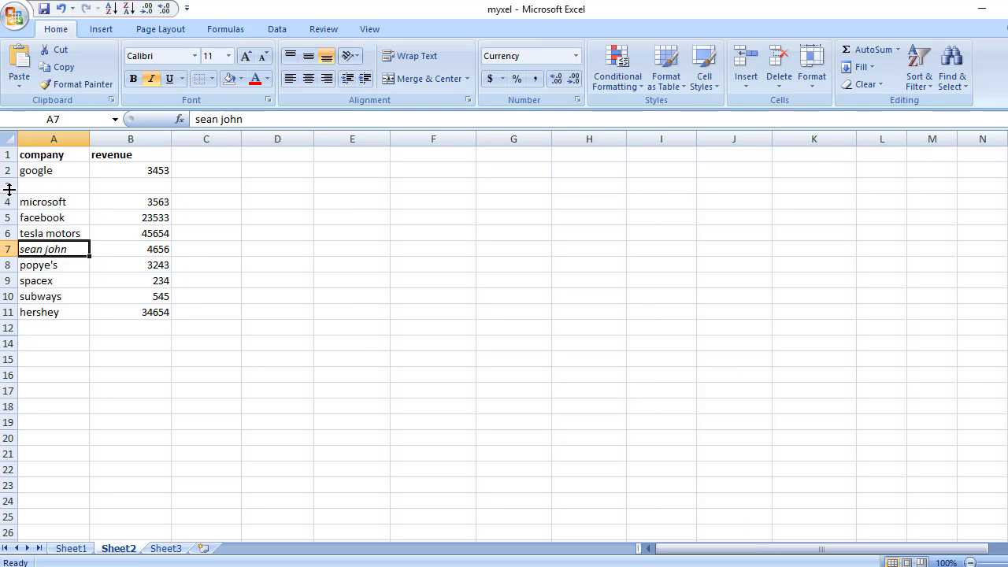
# - Delete the entire empty row 3 from the company revenue table on Sheet2
pyautogui.click(44, 188)
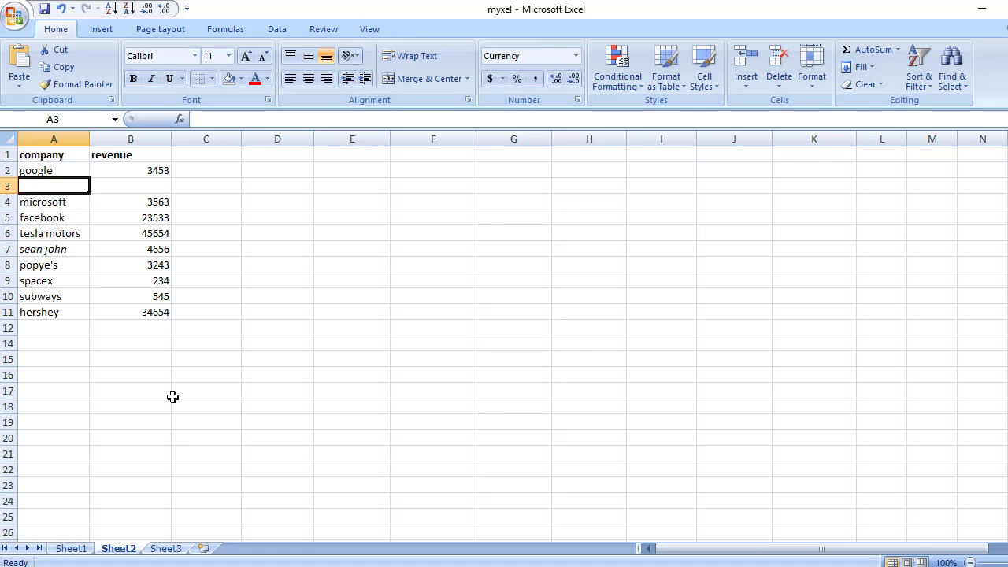
pyautogui.hotkey('shift', 'space')
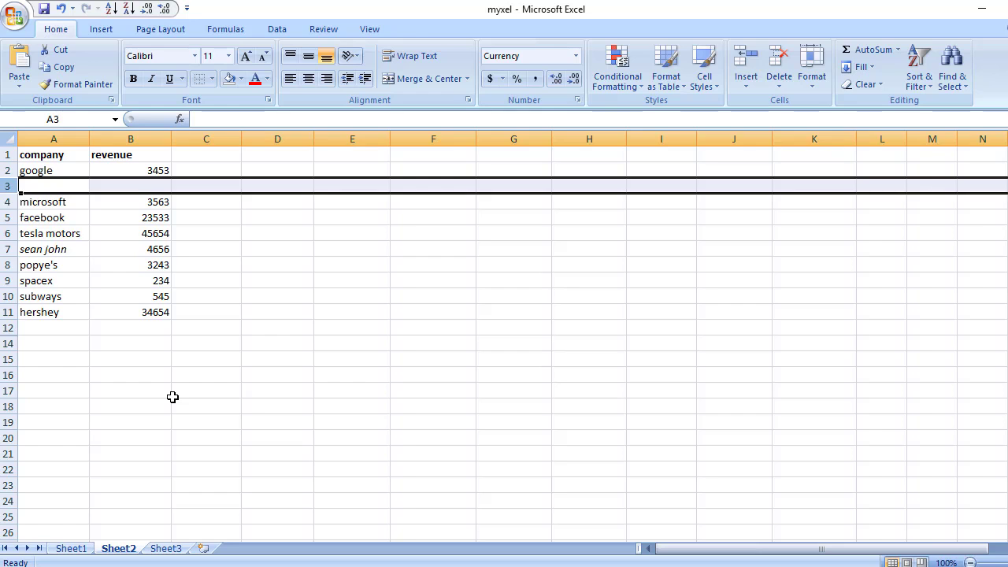
pyautogui.press('Down')
pyautogui.press('Up')
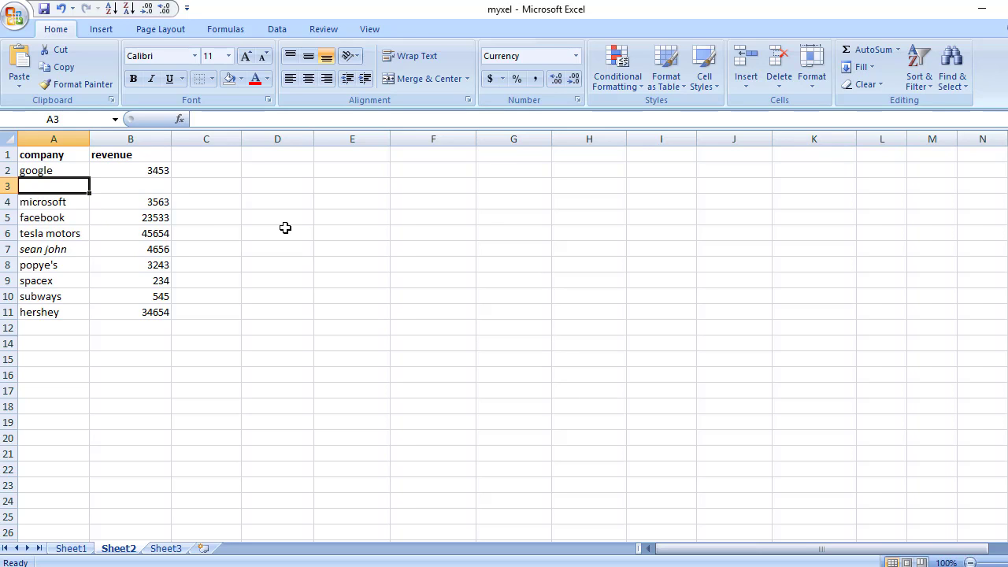
pyautogui.hotkey('shift', 'space')
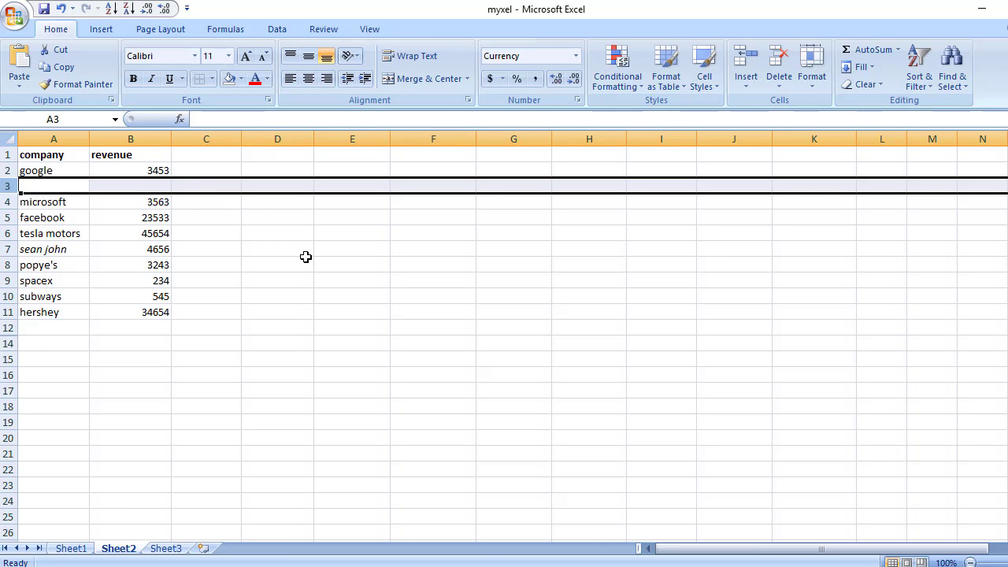
pyautogui.hotkey('ctrl', '-')
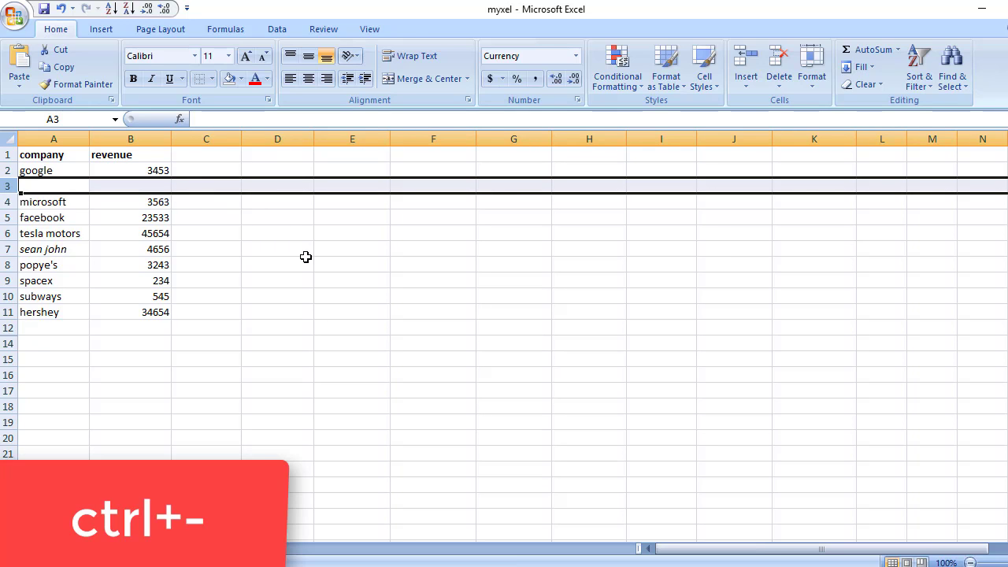
pyautogui.hotkey('ctrl', '-')
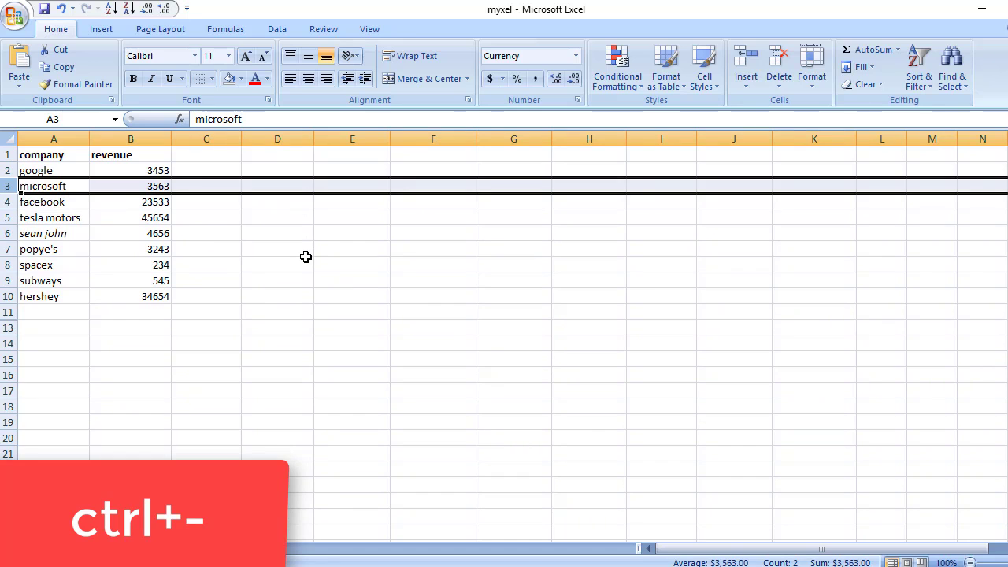
pyautogui.click(225, 207)
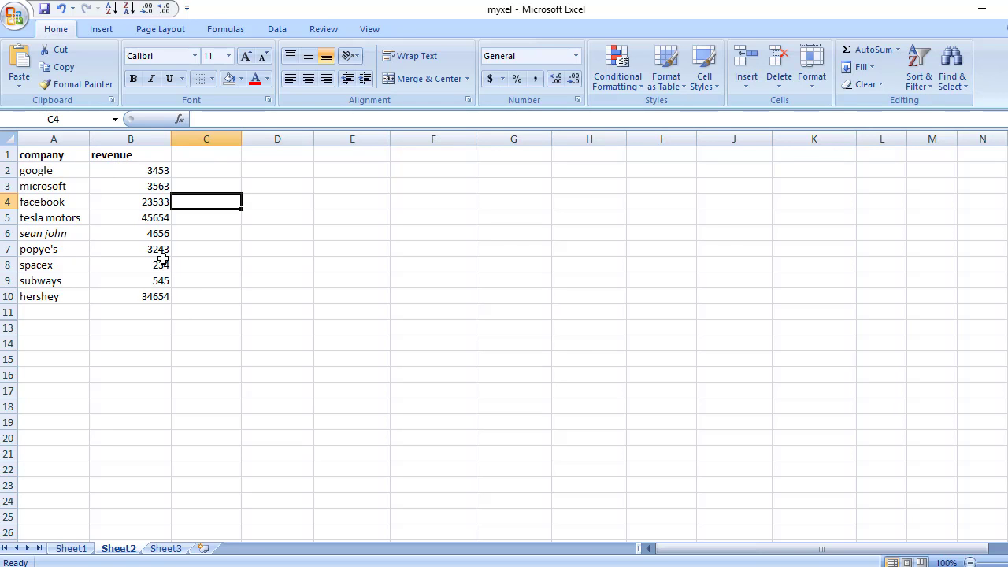
# - Check the shortcut list on Sheet3 and highlight the company revenue table A1:B10 on Sheet2
pyautogui.click(179, 551)
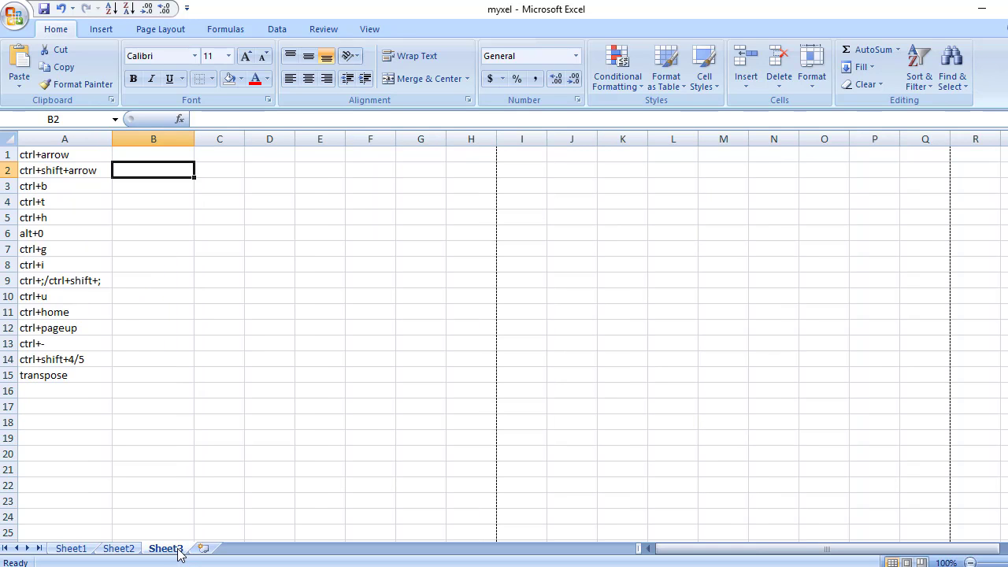
pyautogui.click(133, 550)
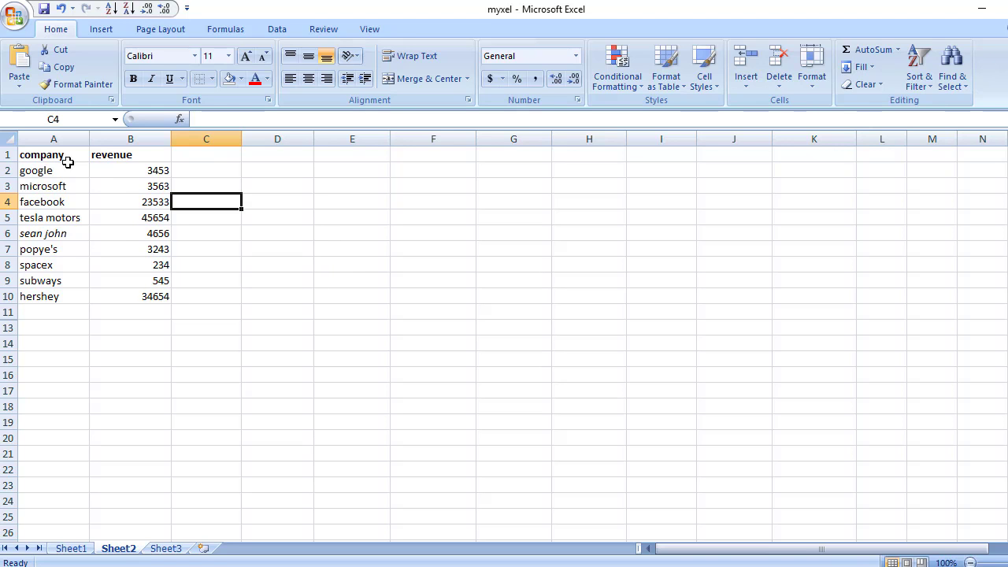
pyautogui.moveTo(83, 156); pyautogui.dragTo(147, 300)
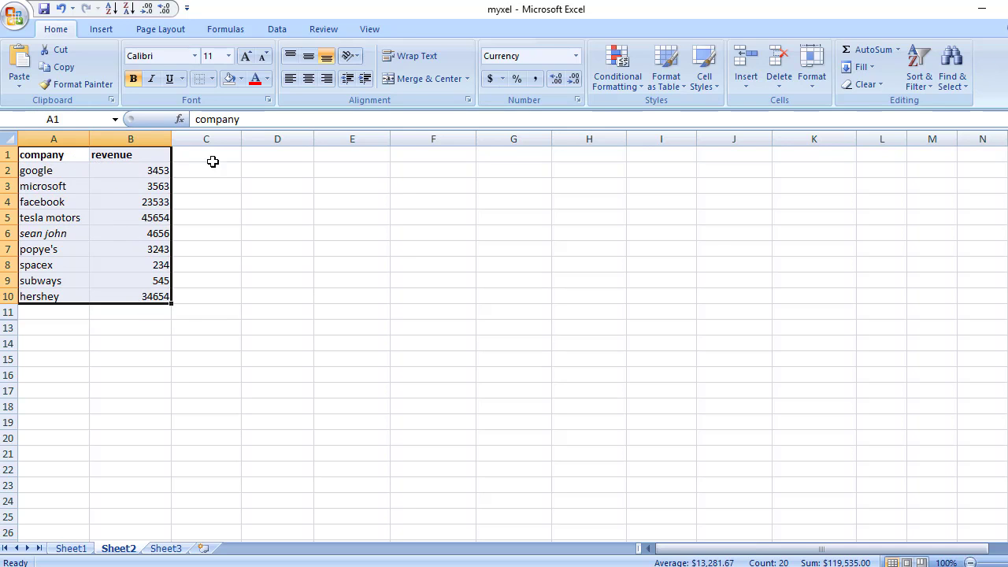
pyautogui.click(537, 270)
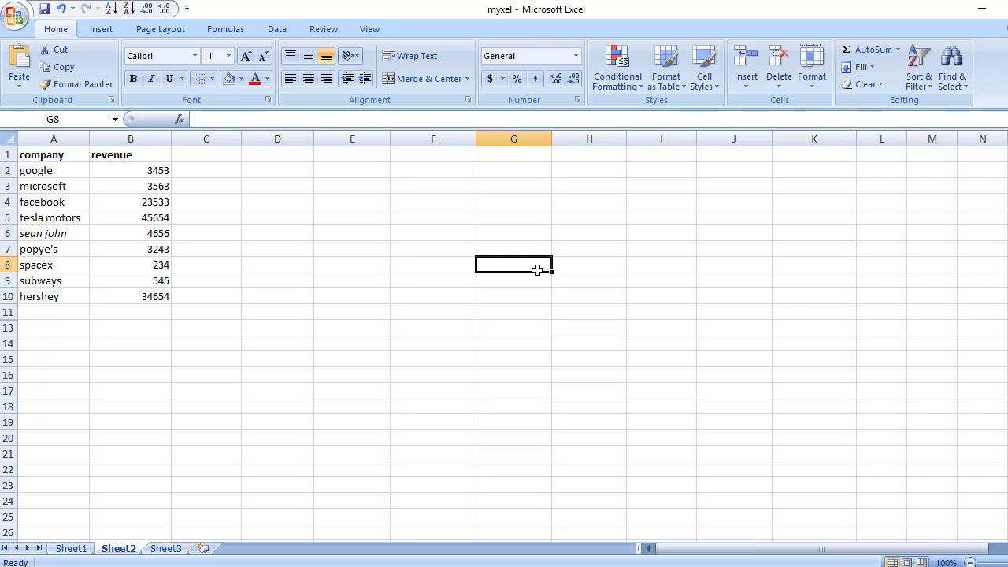
# - Copy the table A1:B10 and paste it transposed at cell G8 using Paste Special
pyautogui.moveTo(63, 153); pyautogui.dragTo(154, 296)
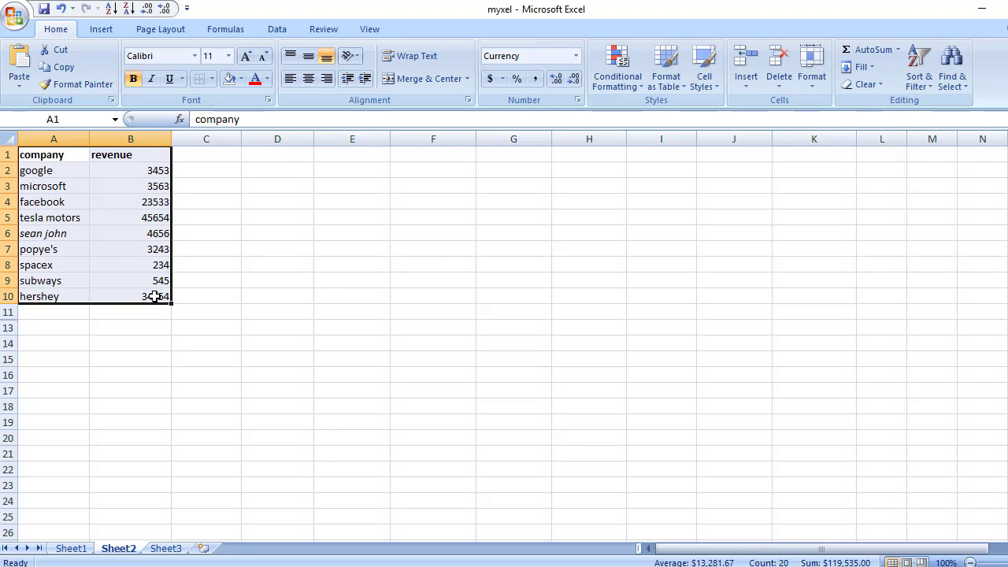
pyautogui.hotkey('ctrl', 'c')
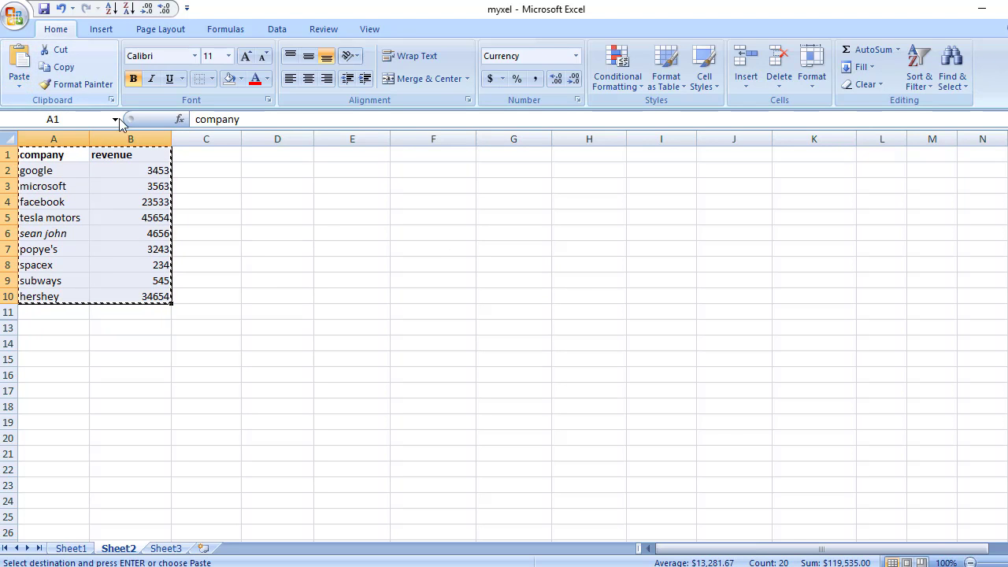
pyautogui.click(507, 263)
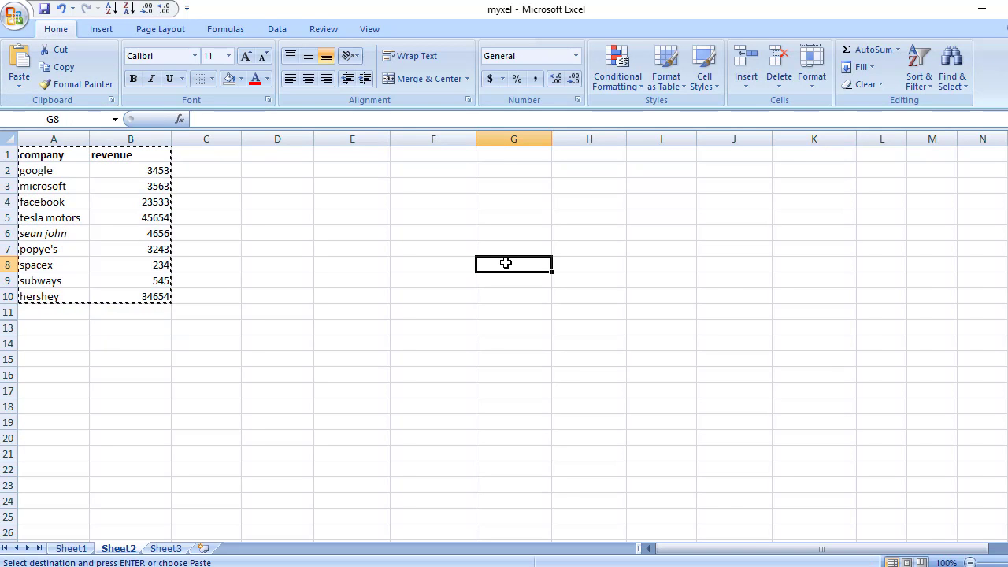
pyautogui.rightClick(506, 263)
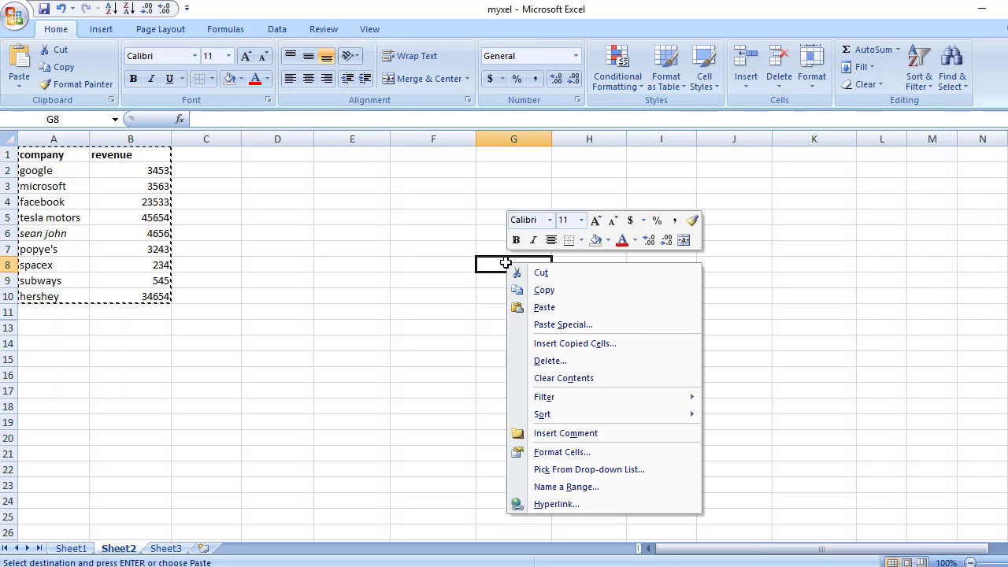
pyautogui.click(646, 324)
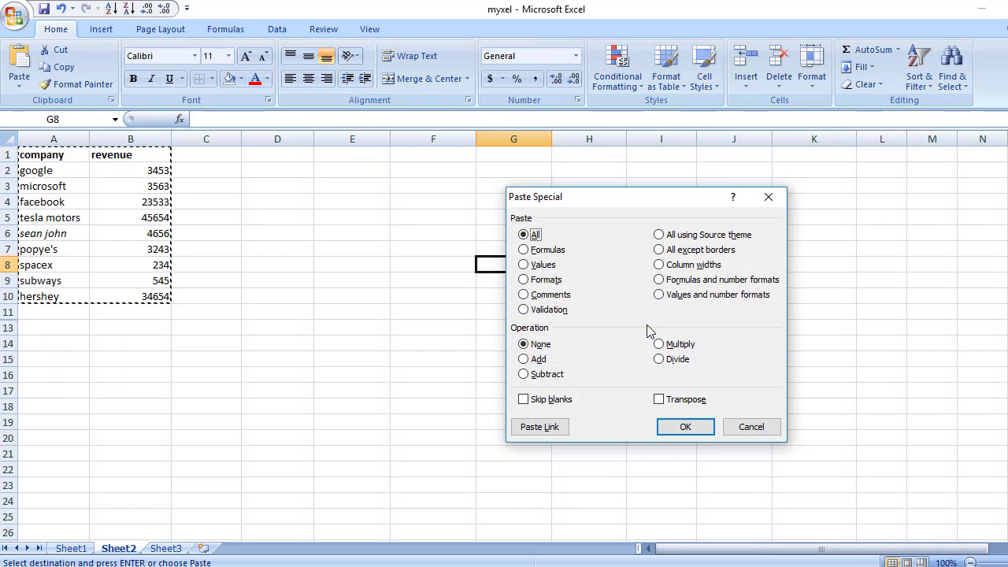
pyautogui.click(661, 400)
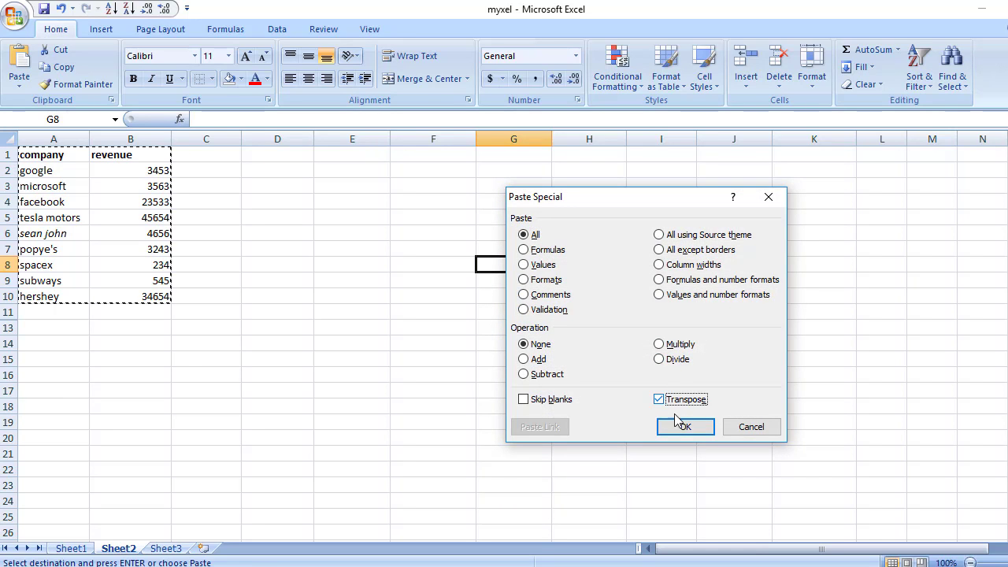
pyautogui.click(687, 427)
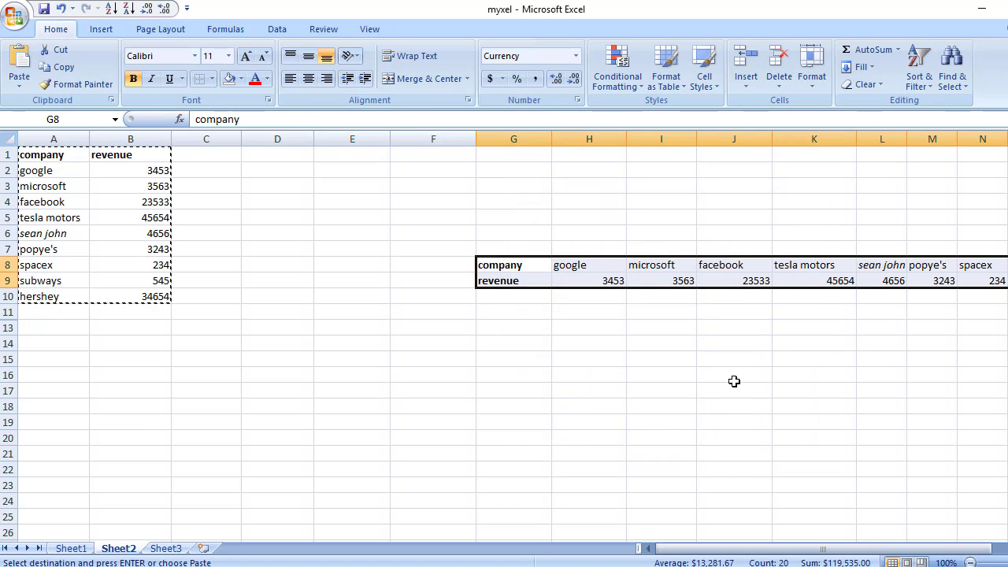
pyautogui.moveTo(729, 549); pyautogui.dragTo(705, 554)
# - Replace the company name google in cell A2 of the original table with kfc
pyautogui.click(142, 171)
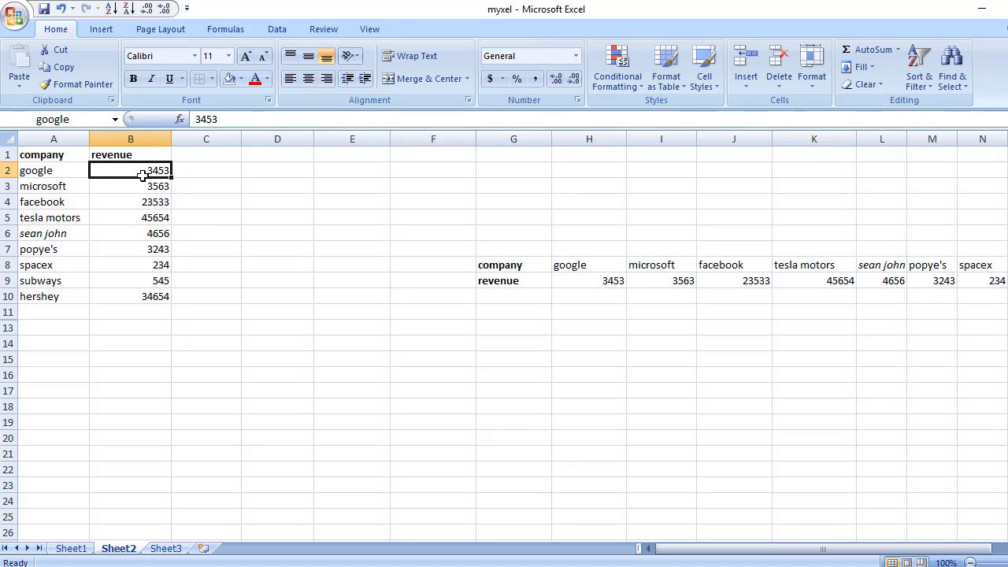
pyautogui.click(43, 172)
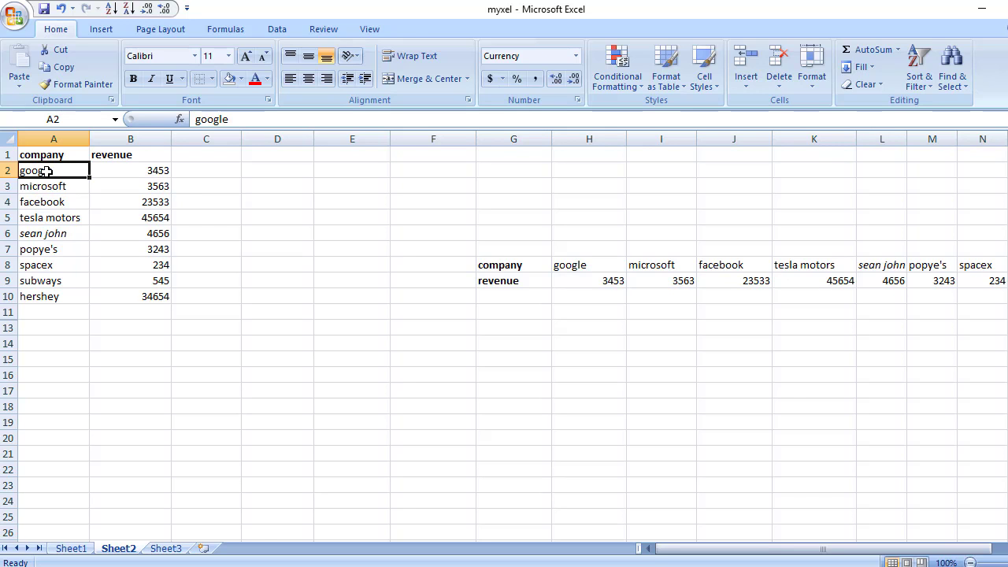
pyautogui.write('kfc')
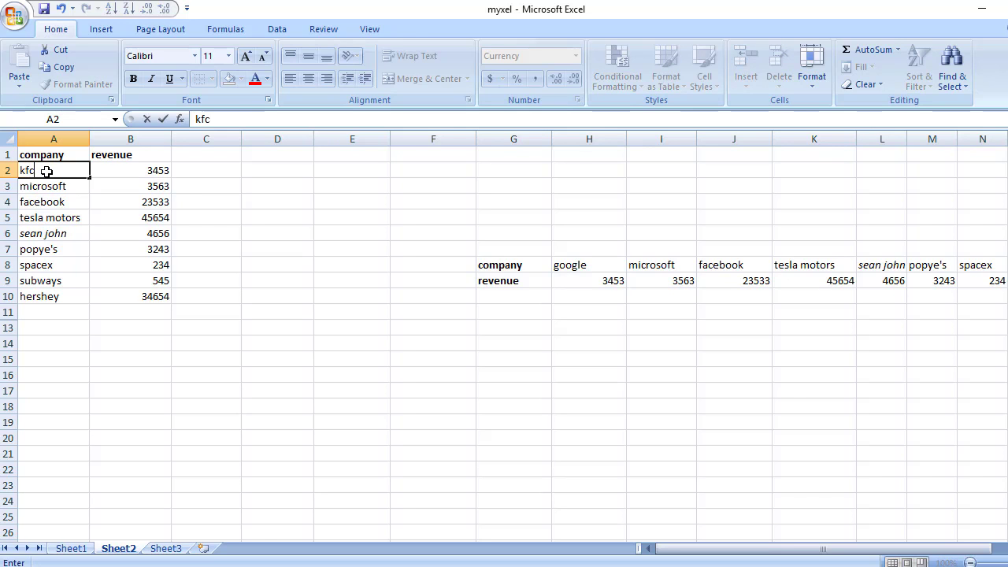
pyautogui.press('Return')
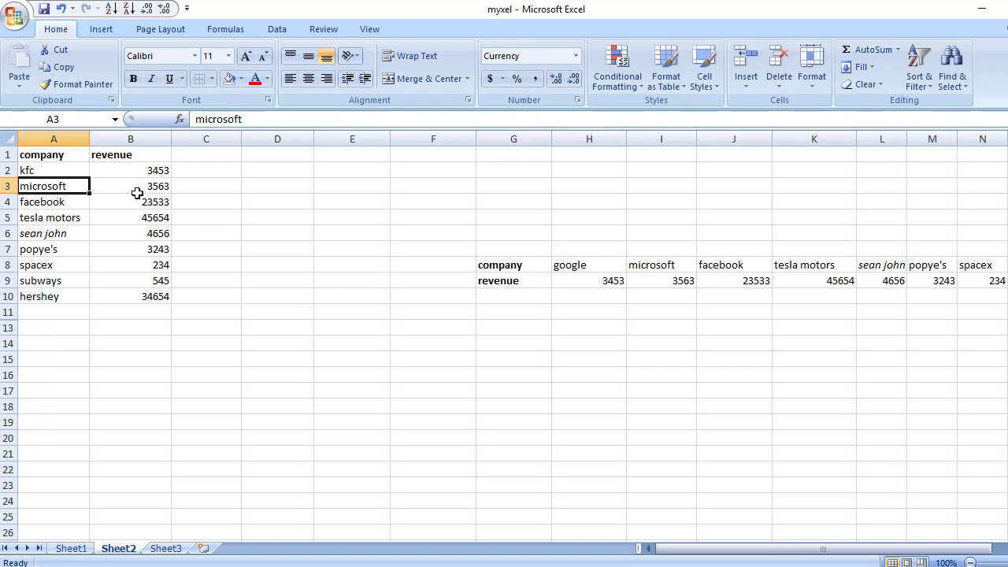
pyautogui.click(56, 172)
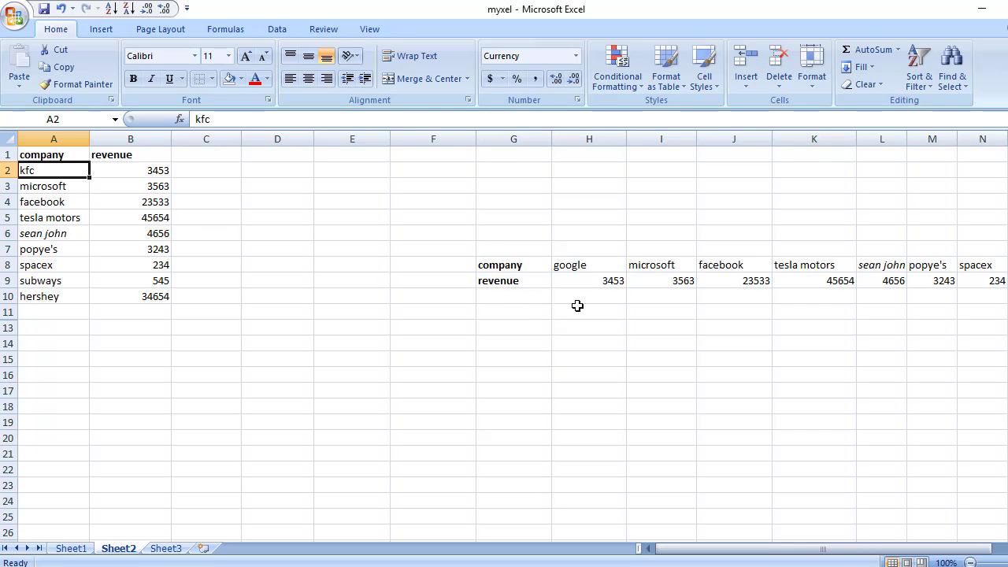
# - Undo the company name change in A2 and the transposed paste at G8, and cancel the copy selection
pyautogui.hotkey('ctrl', 'z')
pyautogui.hotkey('ctrl', 'z')
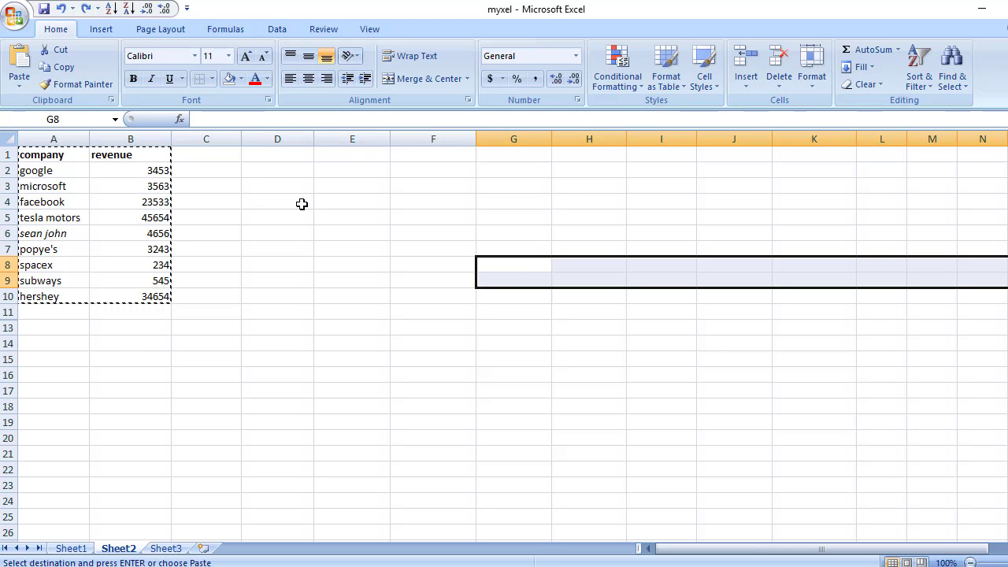
pyautogui.press('Escape')
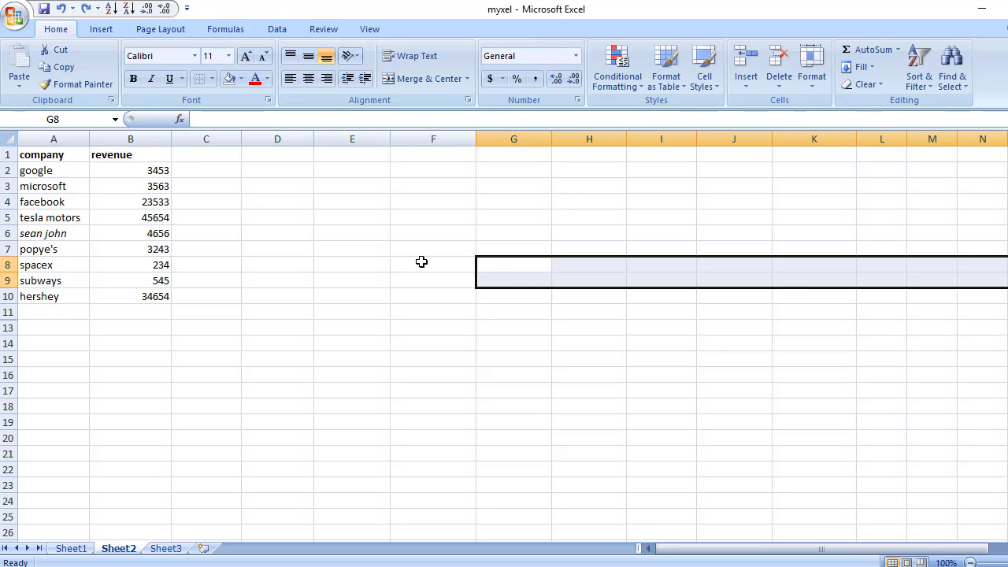
# - Transpose the company revenue table into E8:N9 with the array formula =TRANSPOSE(A1:B10)
pyautogui.click(513, 263)
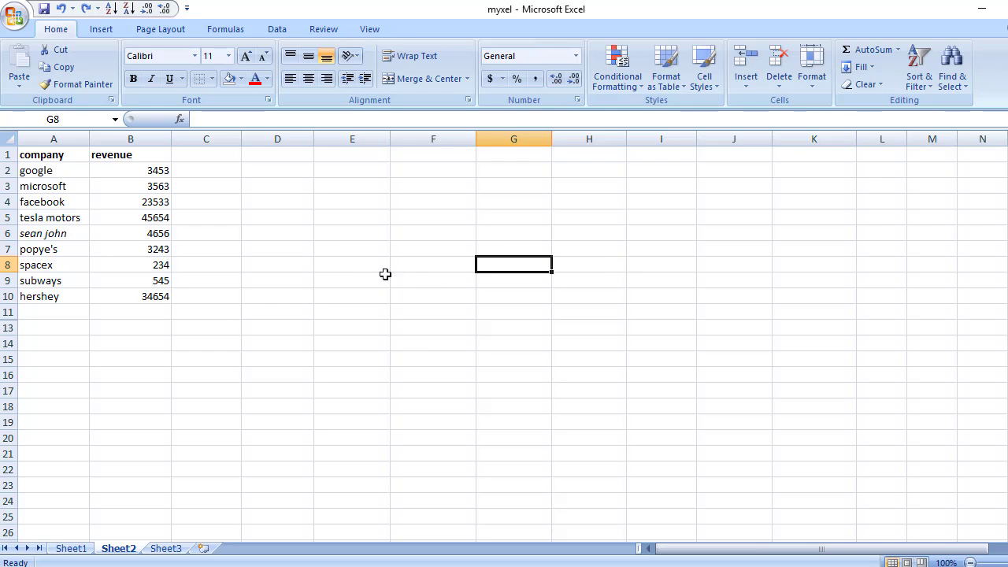
pyautogui.click(354, 266)
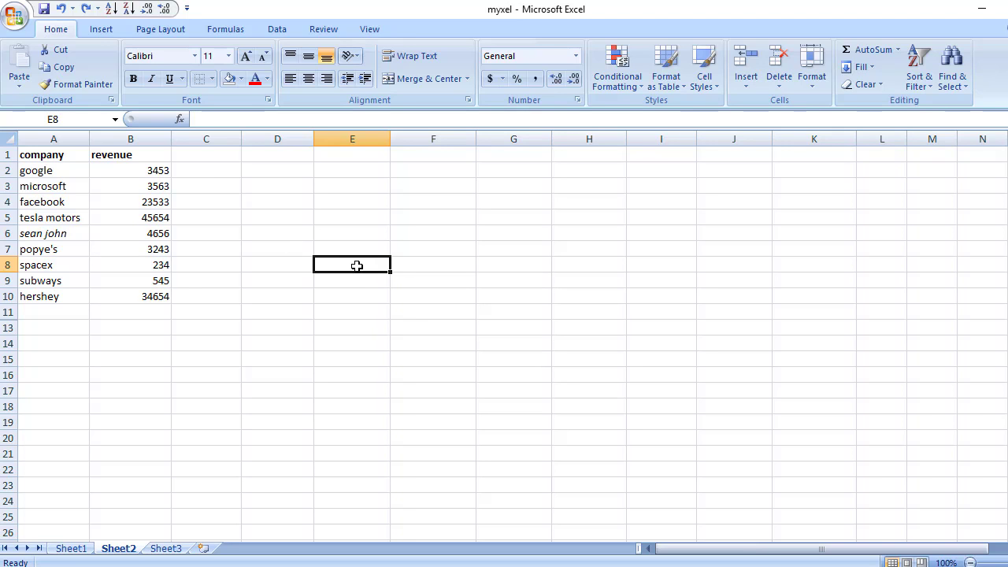
pyautogui.moveTo(359, 267)
pyautogui.mouseDown()
pyautogui.moveTo(367, 279)
pyautogui.moveTo(481, 290)
pyautogui.moveTo(945, 270)
pyautogui.moveTo(1002, 284)
pyautogui.mouseUp()
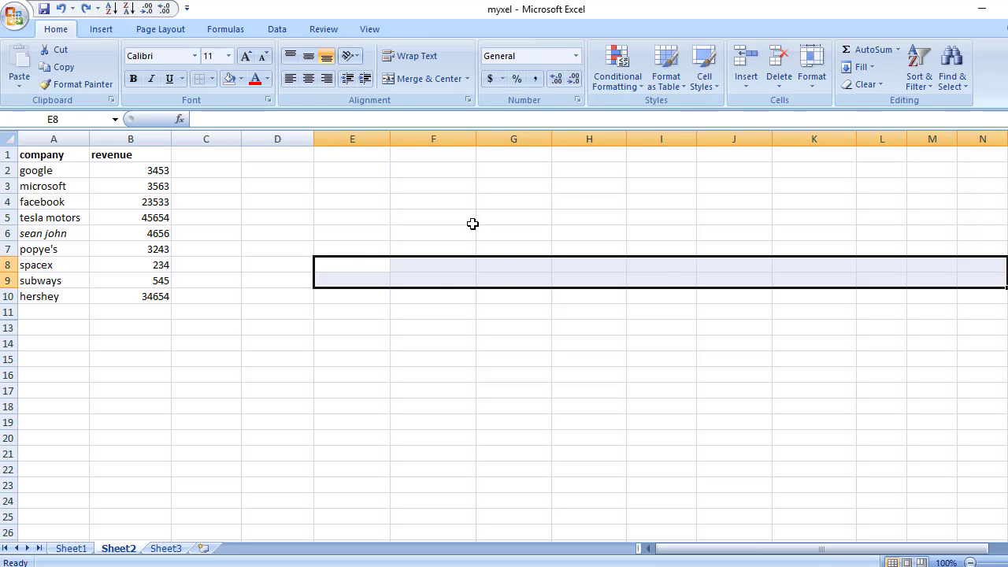
pyautogui.write('=')
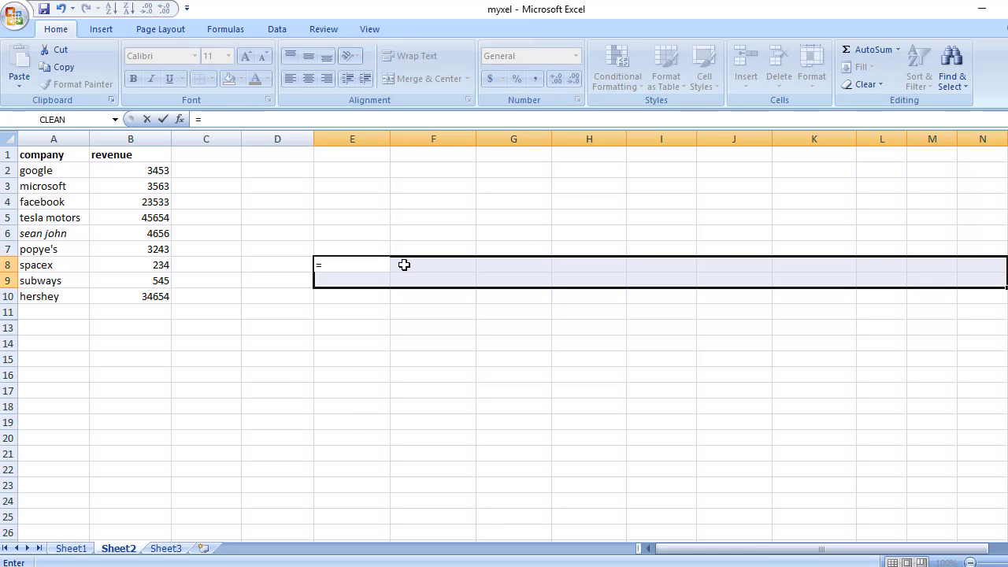
pyautogui.write('transpose')
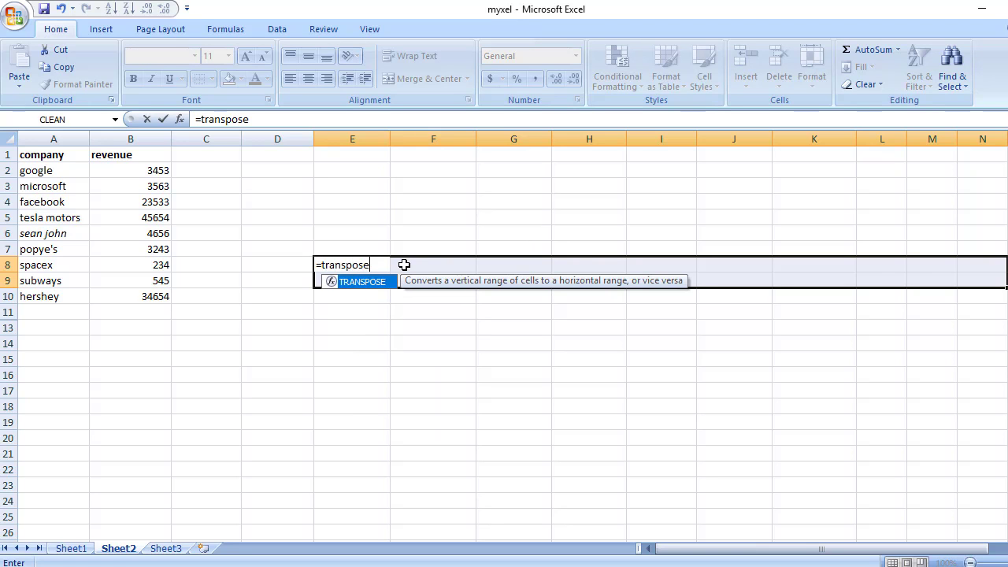
pyautogui.write('(*')
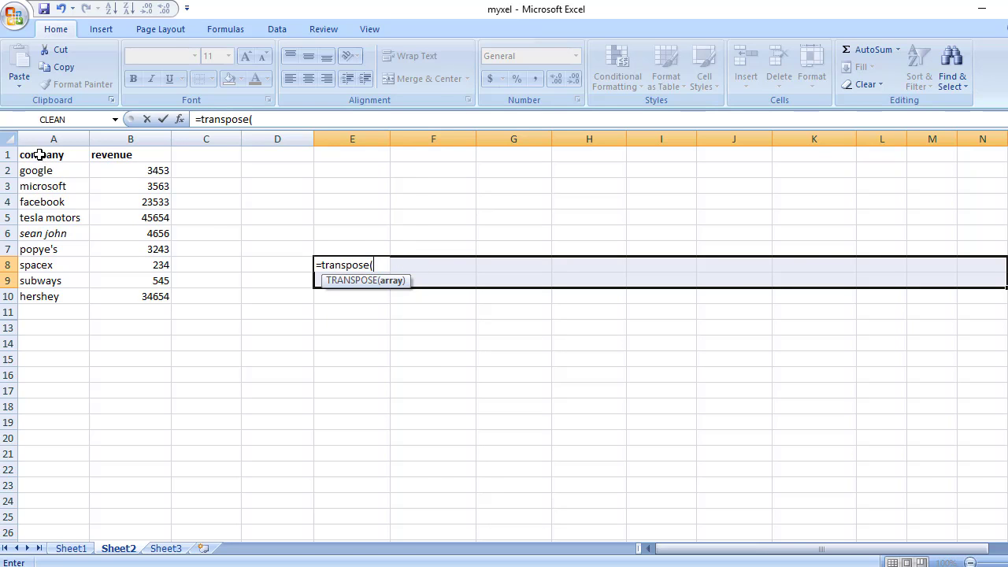
pyautogui.moveTo(40, 155); pyautogui.dragTo(139, 289)
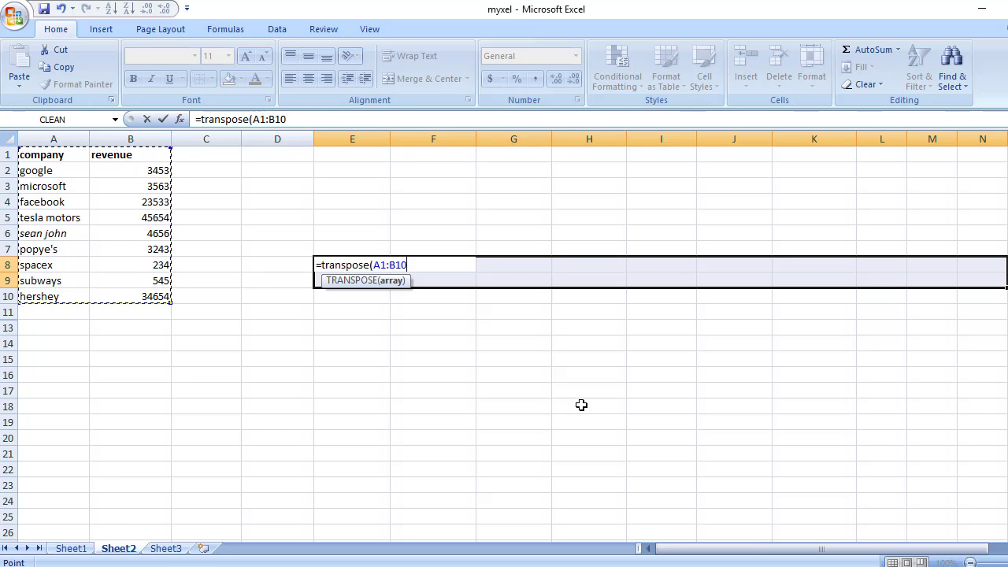
pyautogui.hotkey('ctrl', 'shift', 'Return')
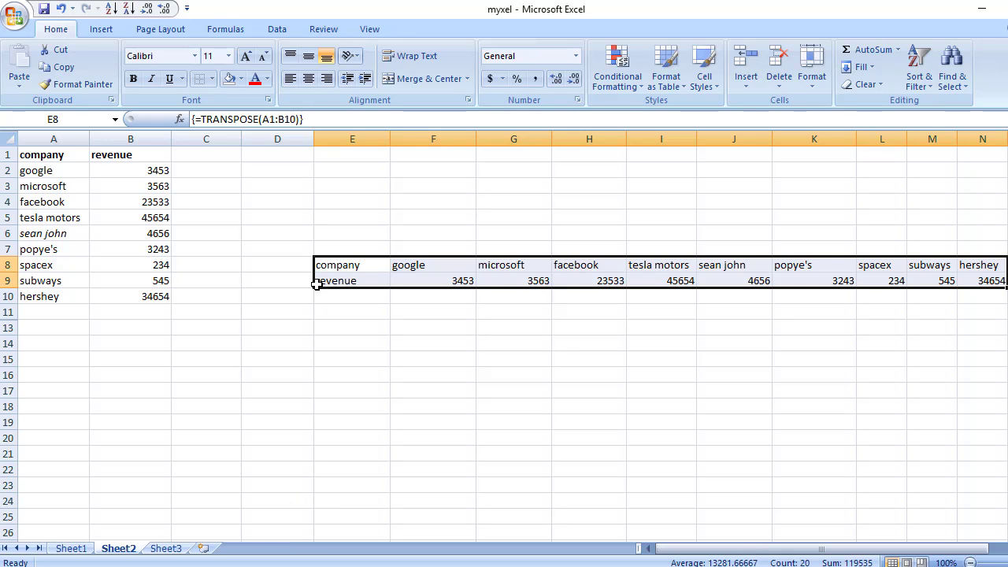
# - Change the company name in cell A2 of the original table to kfc to test the formula-linked transposed table
pyautogui.click(42, 171)
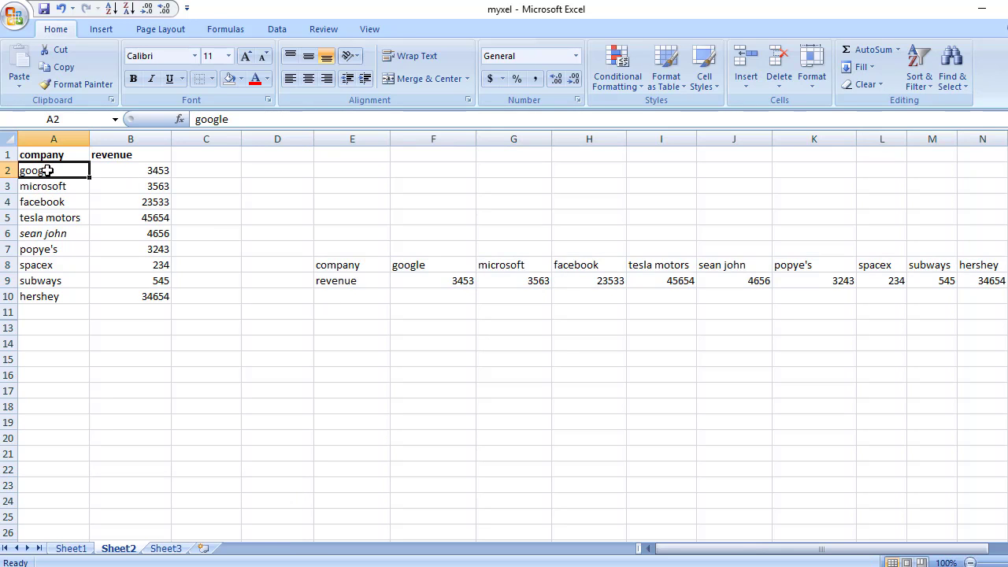
pyautogui.write('kf')
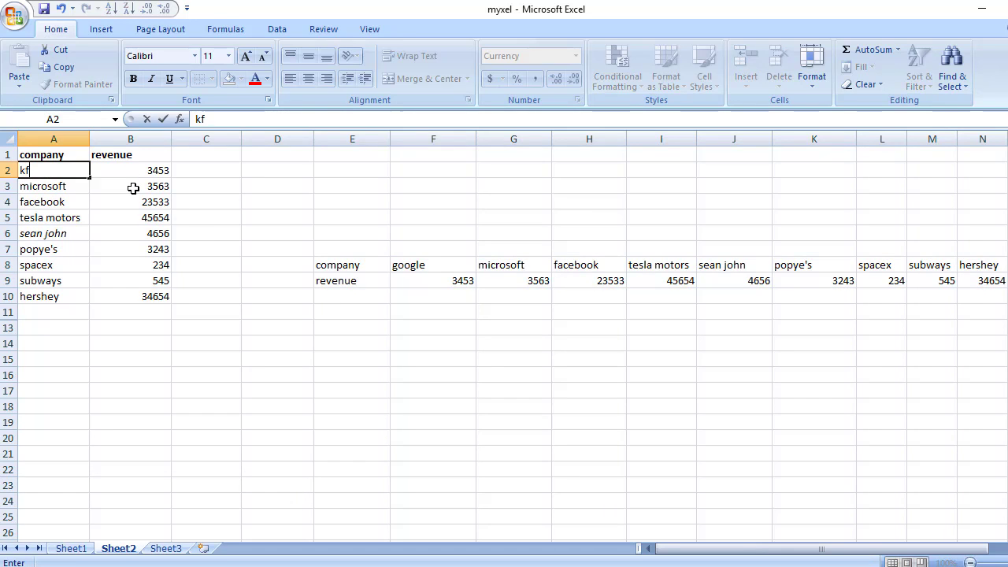
pyautogui.write('c')
pyautogui.press('Return')
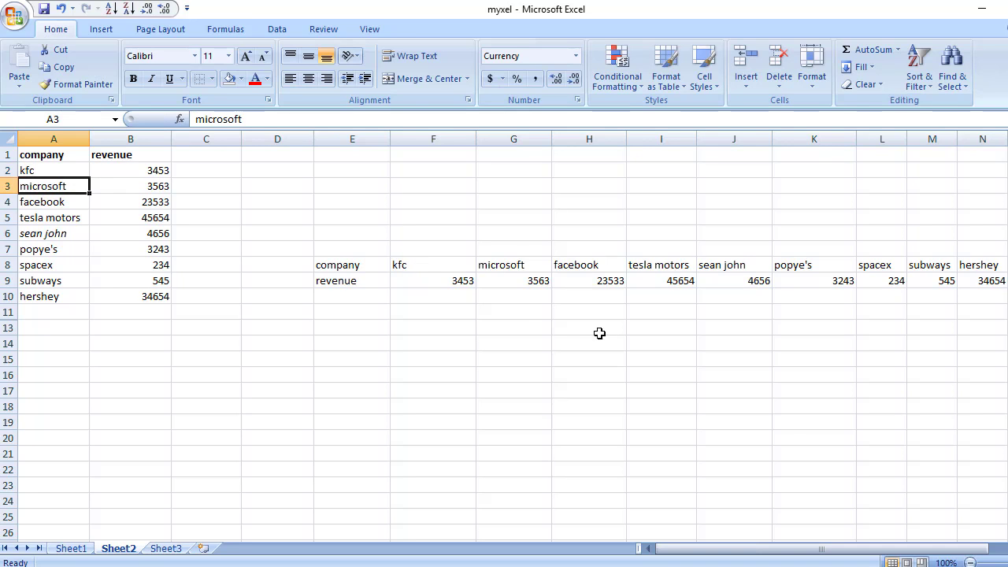